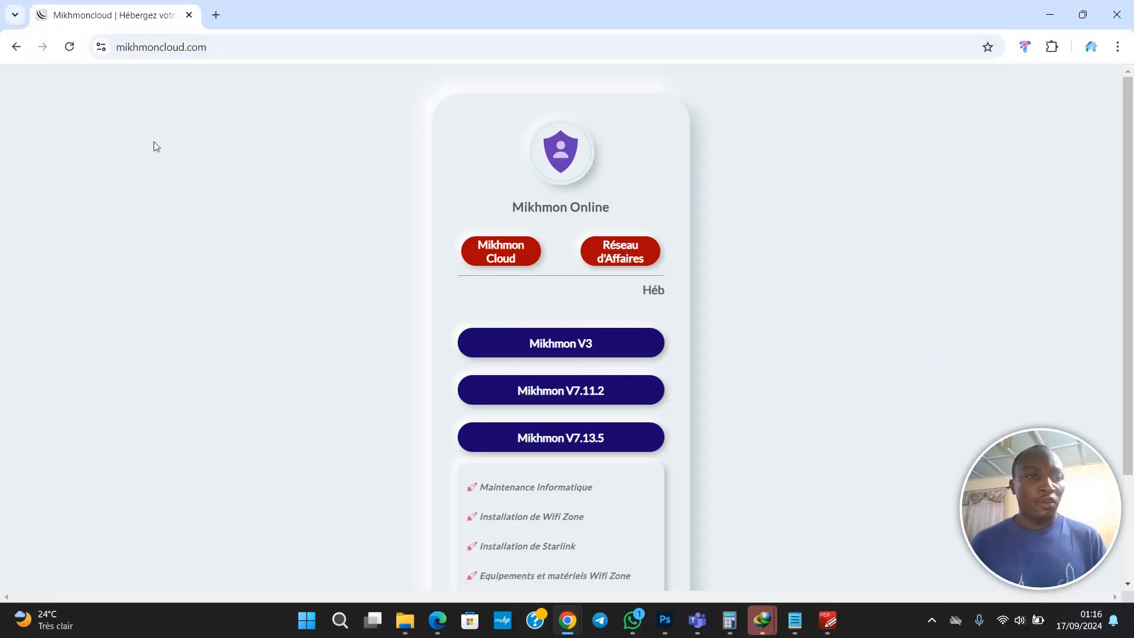
# Add the fi. subdomain to the current web address and load fi.mikhmoncloud.com
pyautogui.click(122, 48)
pyautogui.click(122, 48)
pyautogui.click(151, 48)
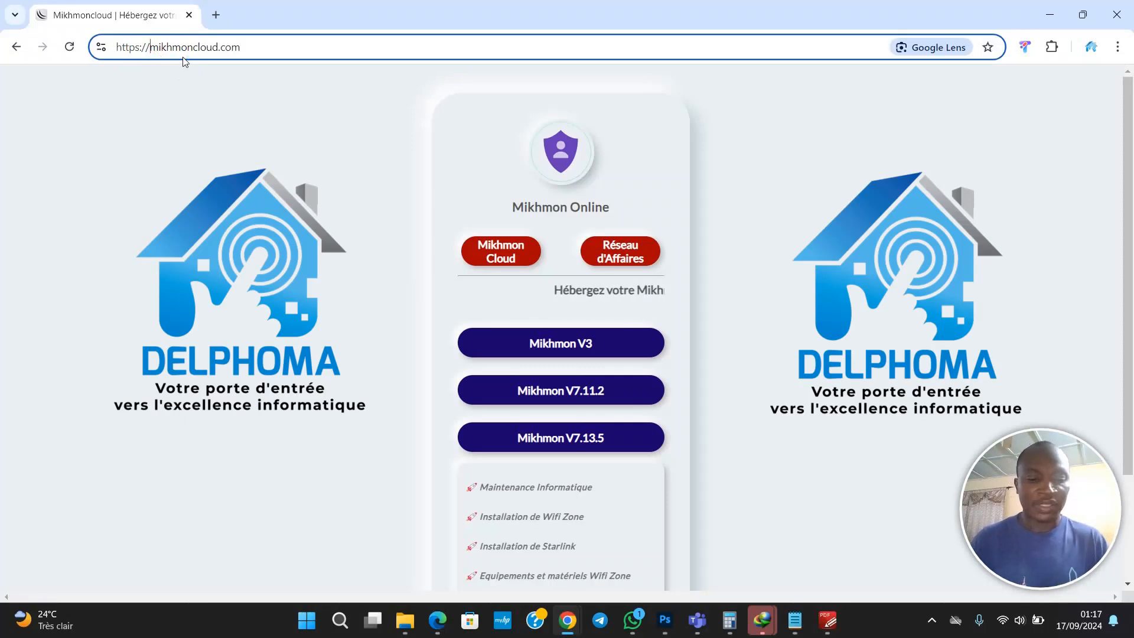
pyautogui.write('fi.')
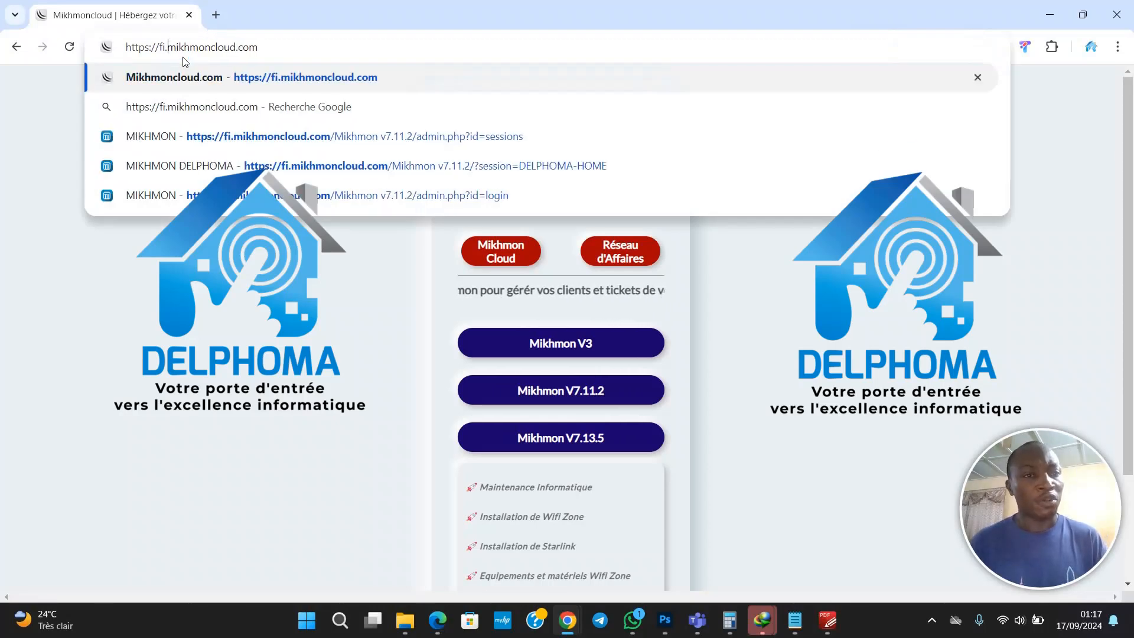
pyautogui.press('Return')
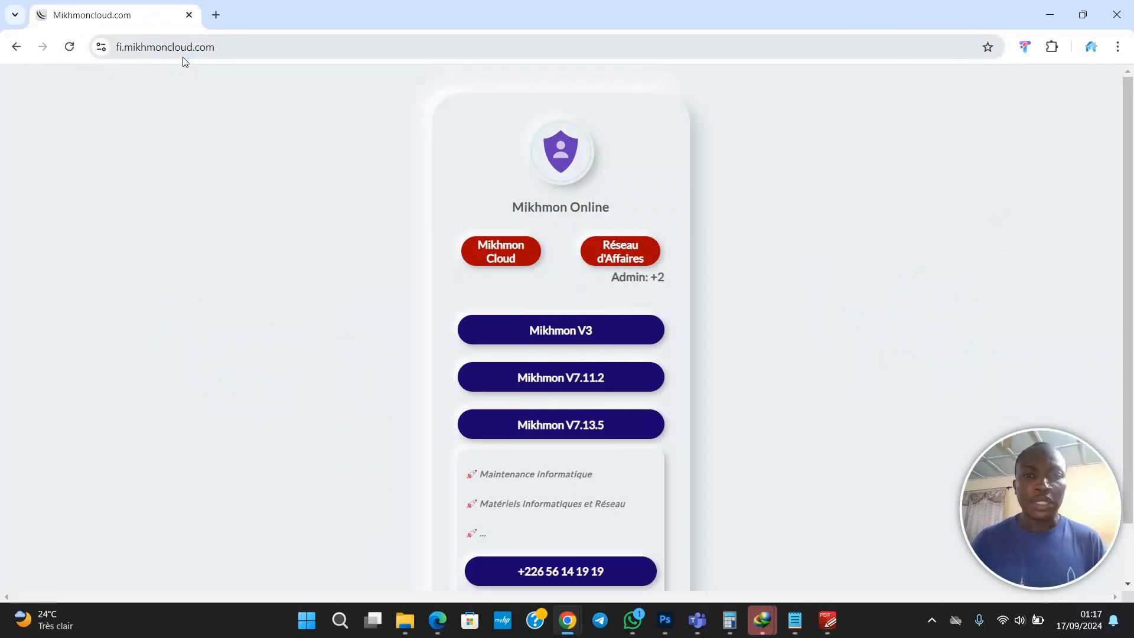
# Log in to Mikhmon V7.11.2 with the prefilled credentials and open the DELPHOMA-BUREAU router session
pyautogui.scroll(-1, 771, 278)
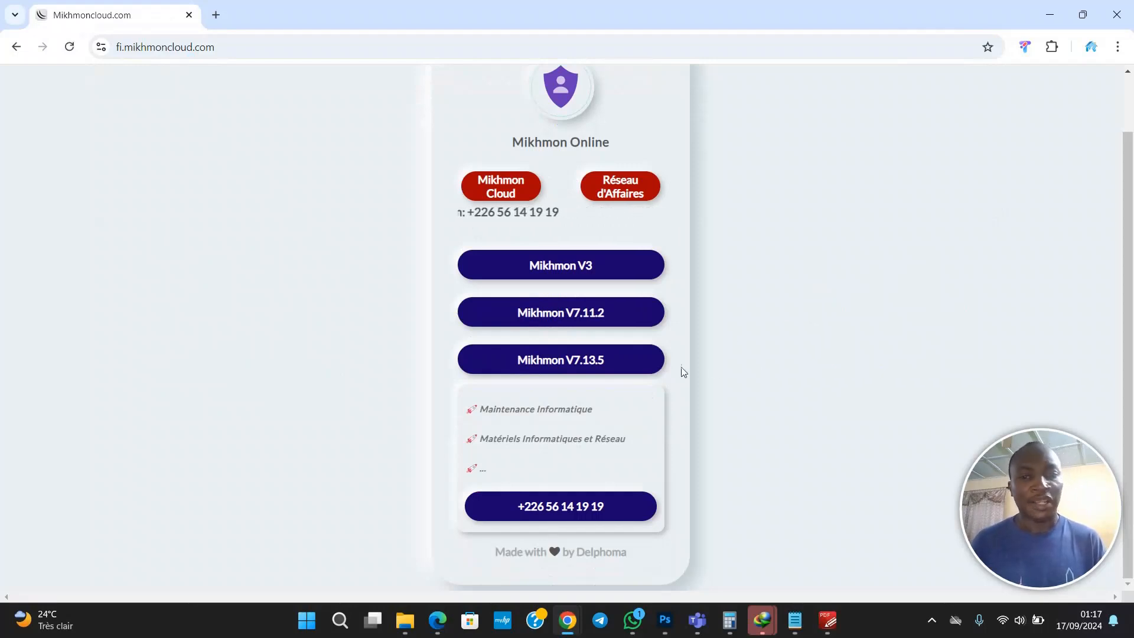
pyautogui.click(595, 314)
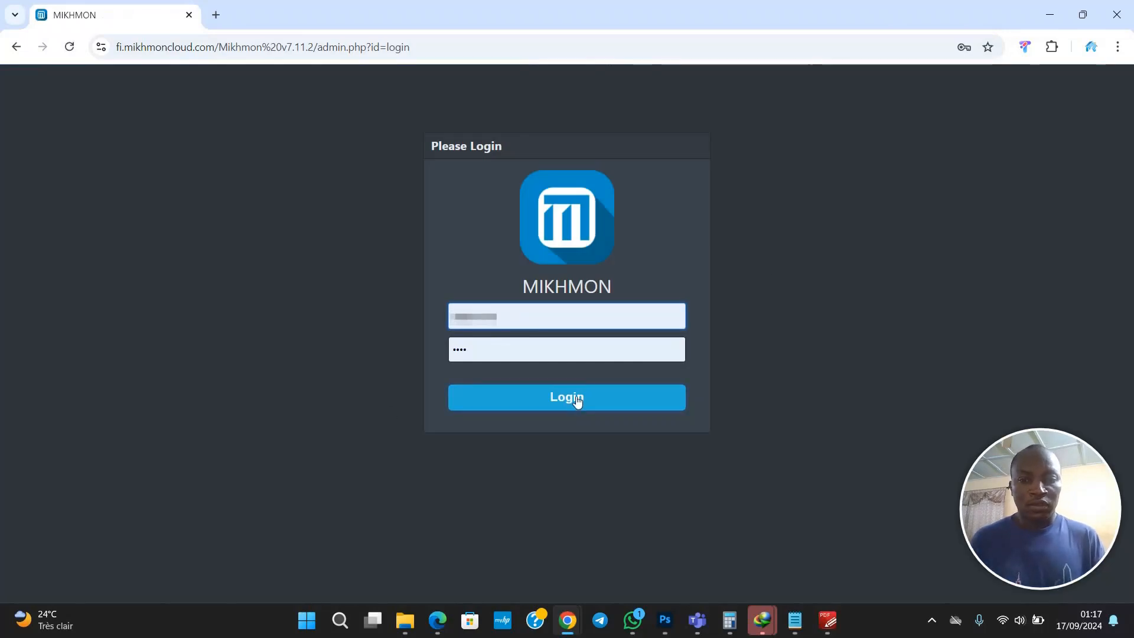
pyautogui.click(578, 401)
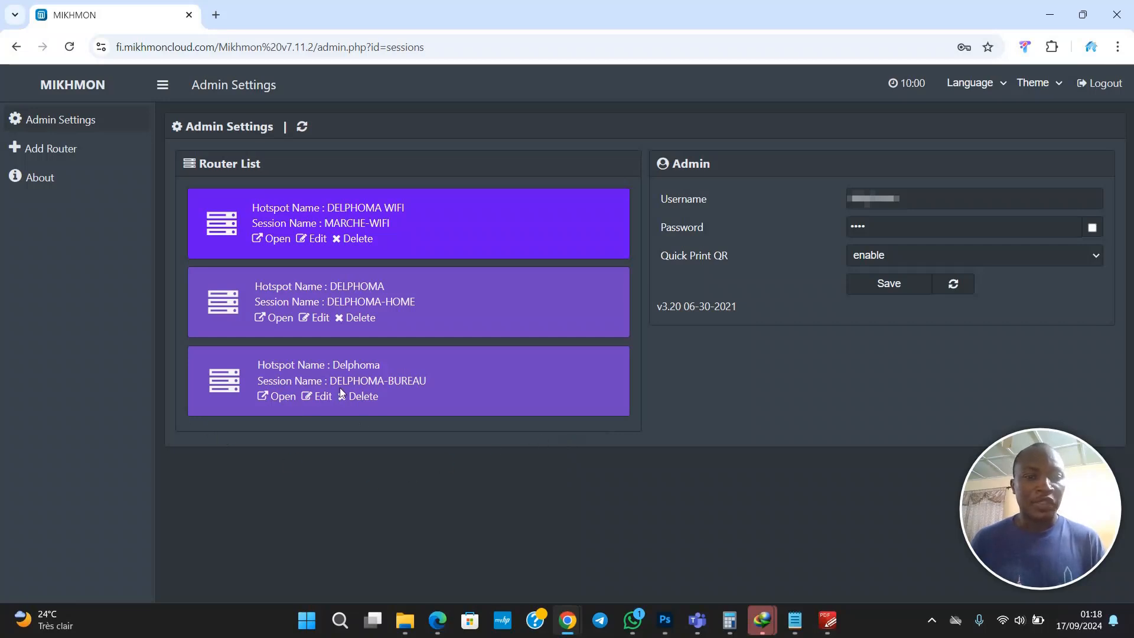
pyautogui.click(223, 395)
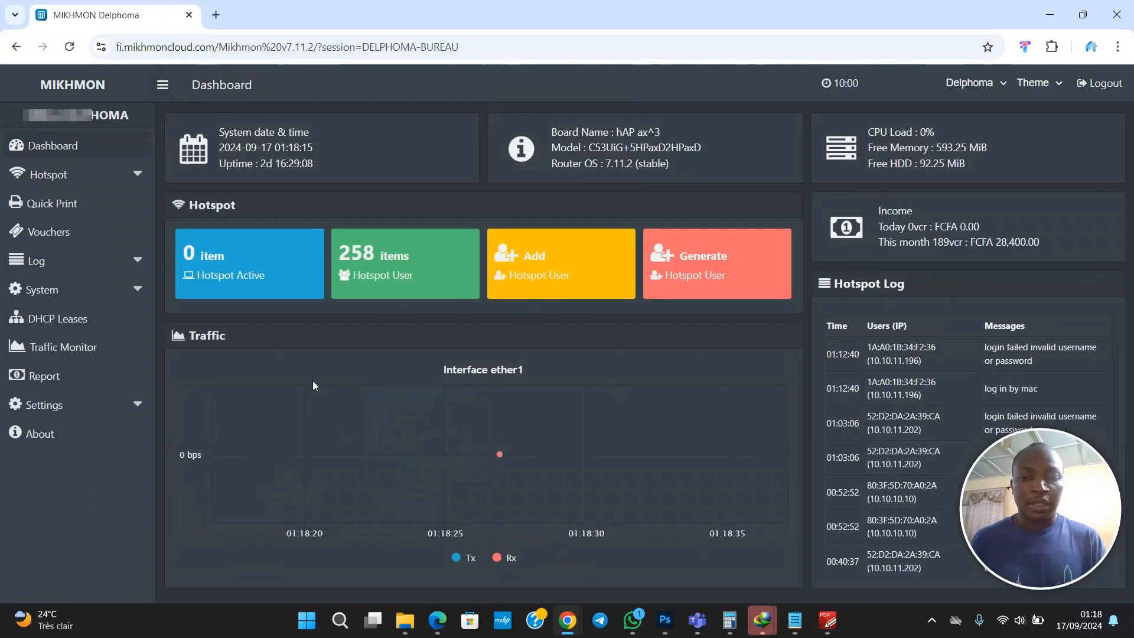
# Look through the hotspot user options and the full user list, and return to the dashboard
pyautogui.click(218, 275)
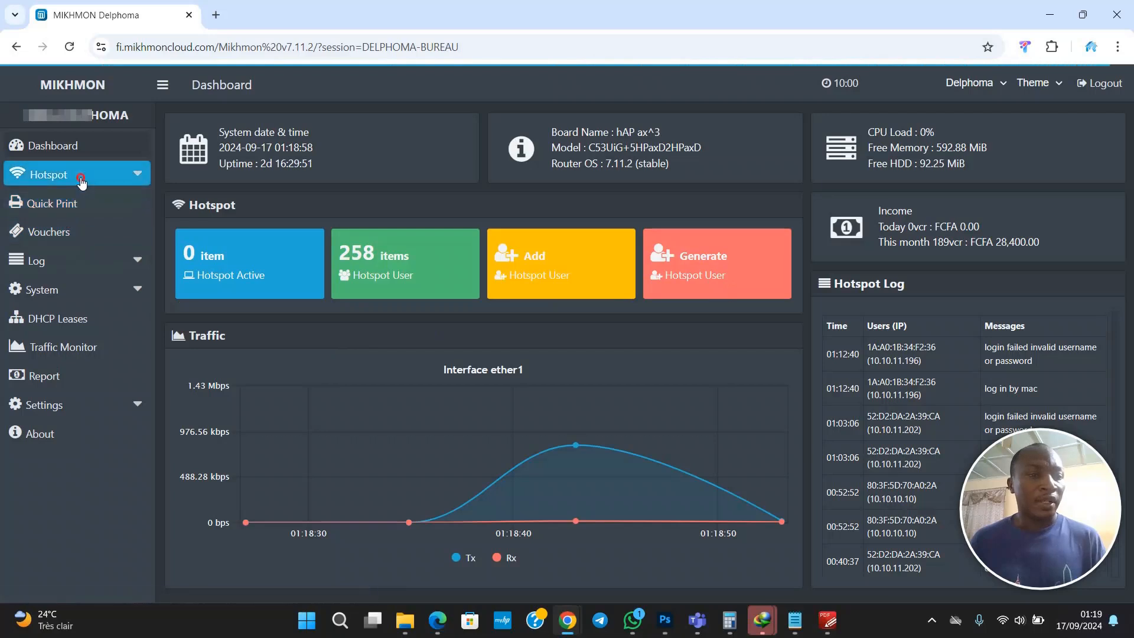
pyautogui.click(81, 184)
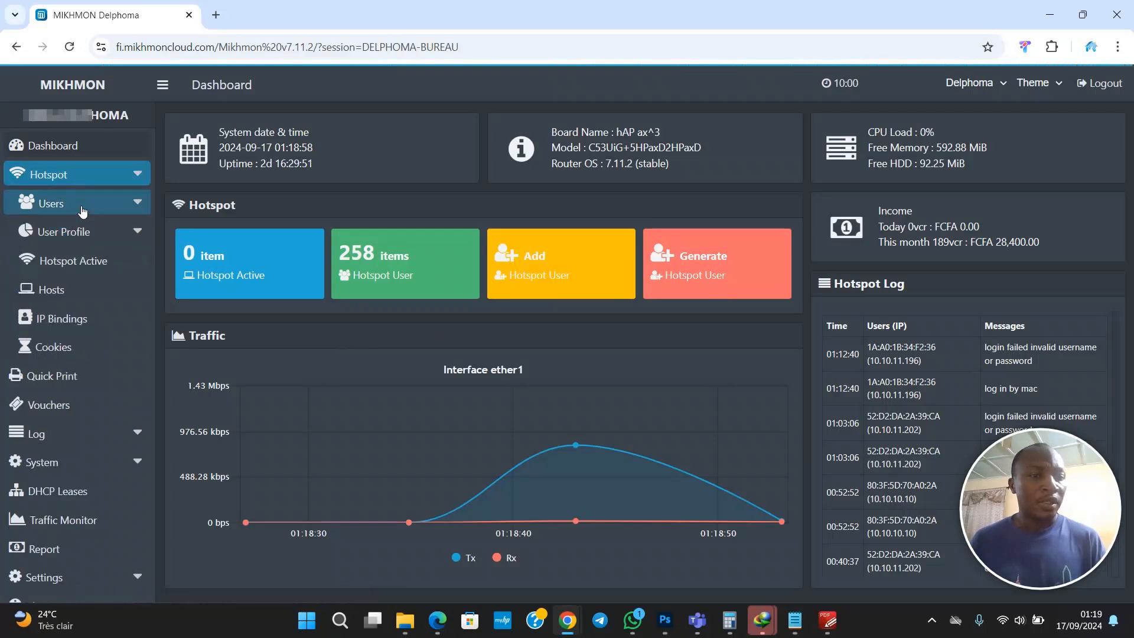
pyautogui.click(83, 207)
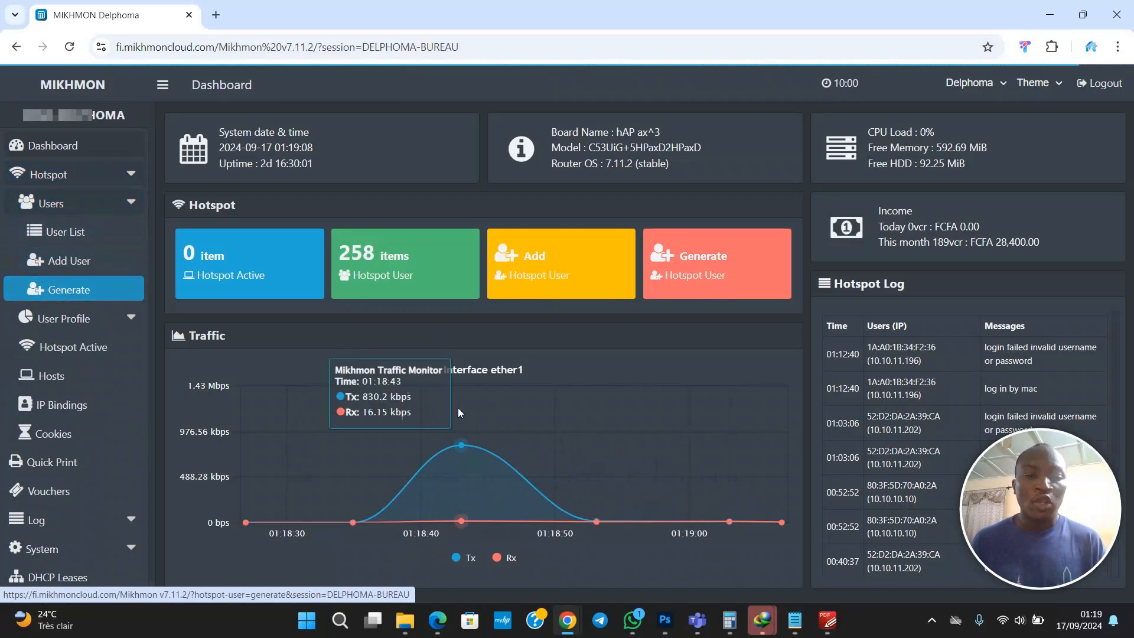
pyautogui.click(356, 259)
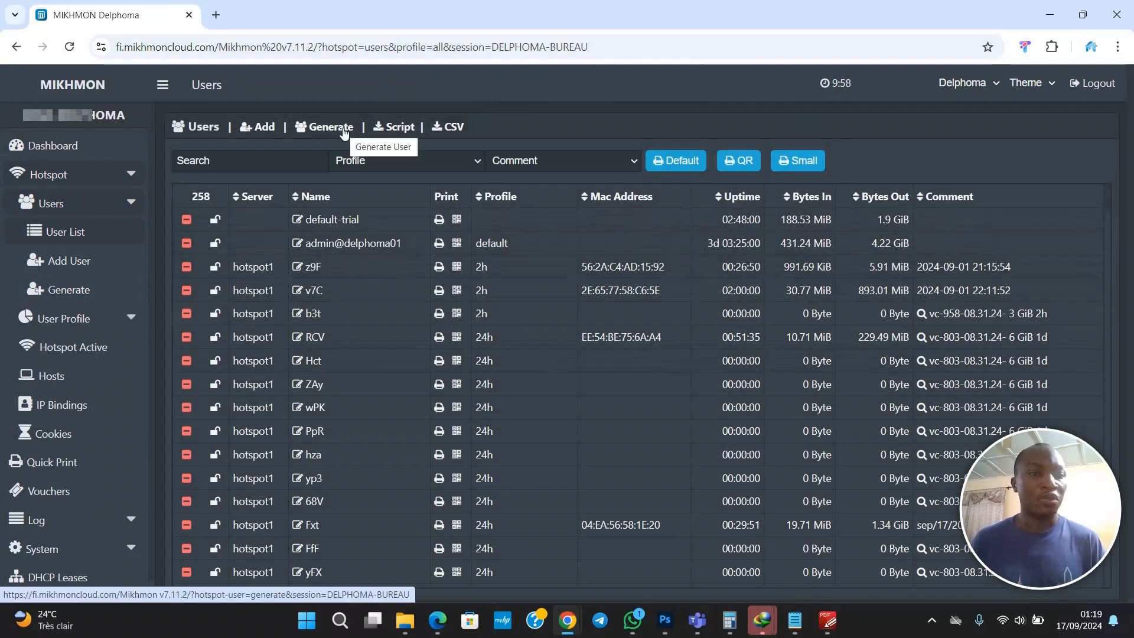
pyautogui.click(58, 143)
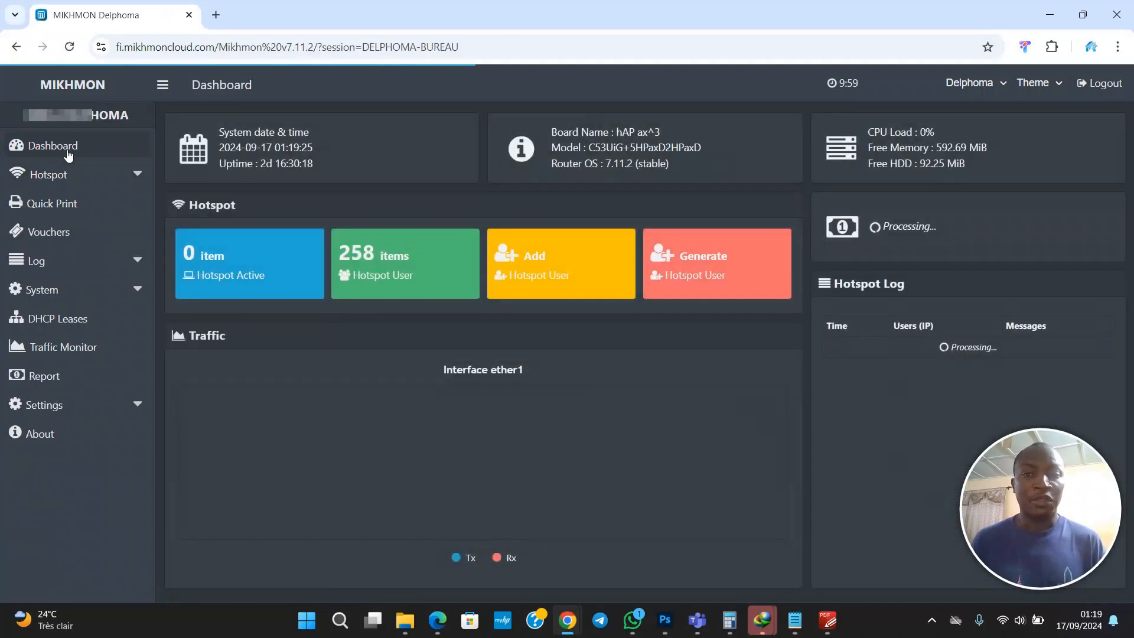
# Open the hotspot user generation form and set the quantity to 20 and the server to hotspot1
pyautogui.click(703, 264)
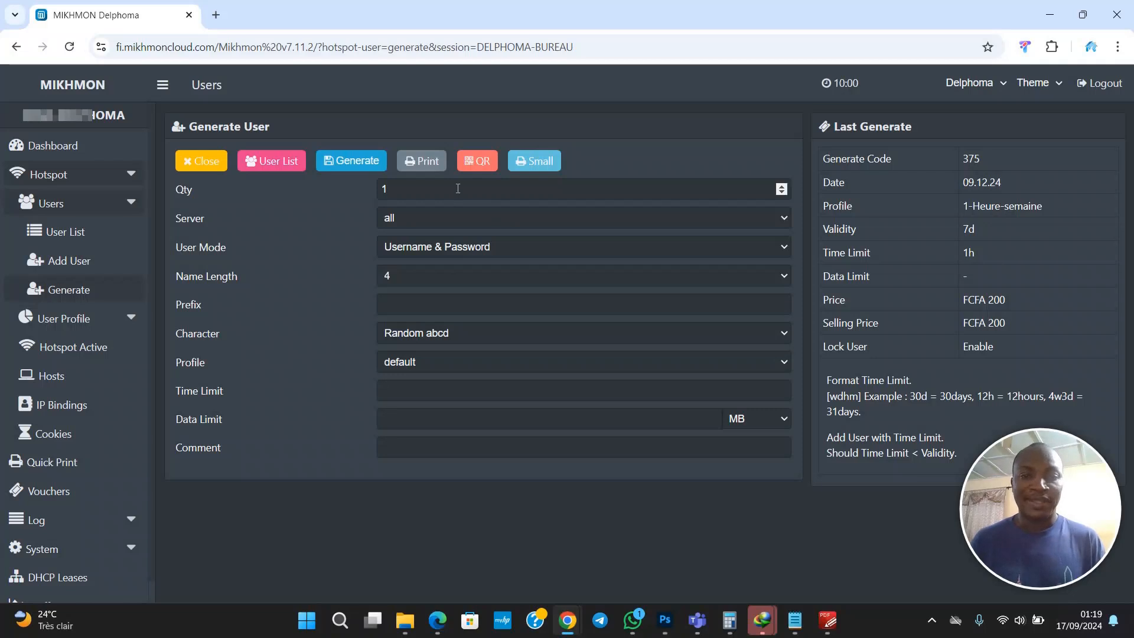
pyautogui.moveTo(457, 188); pyautogui.dragTo(370, 193)
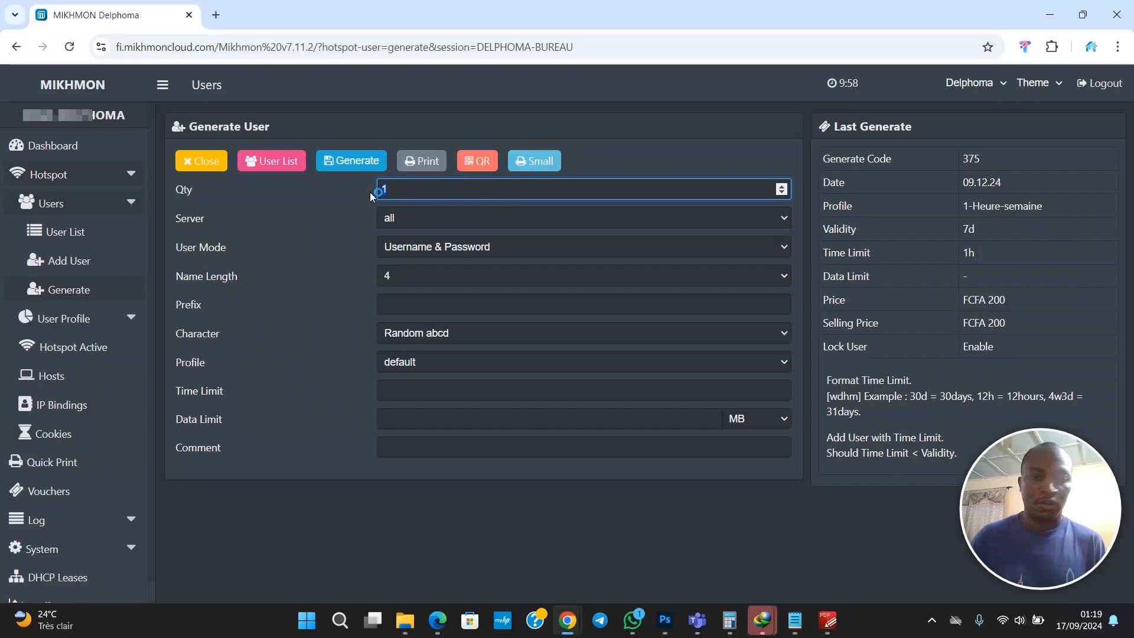
pyautogui.write('20')
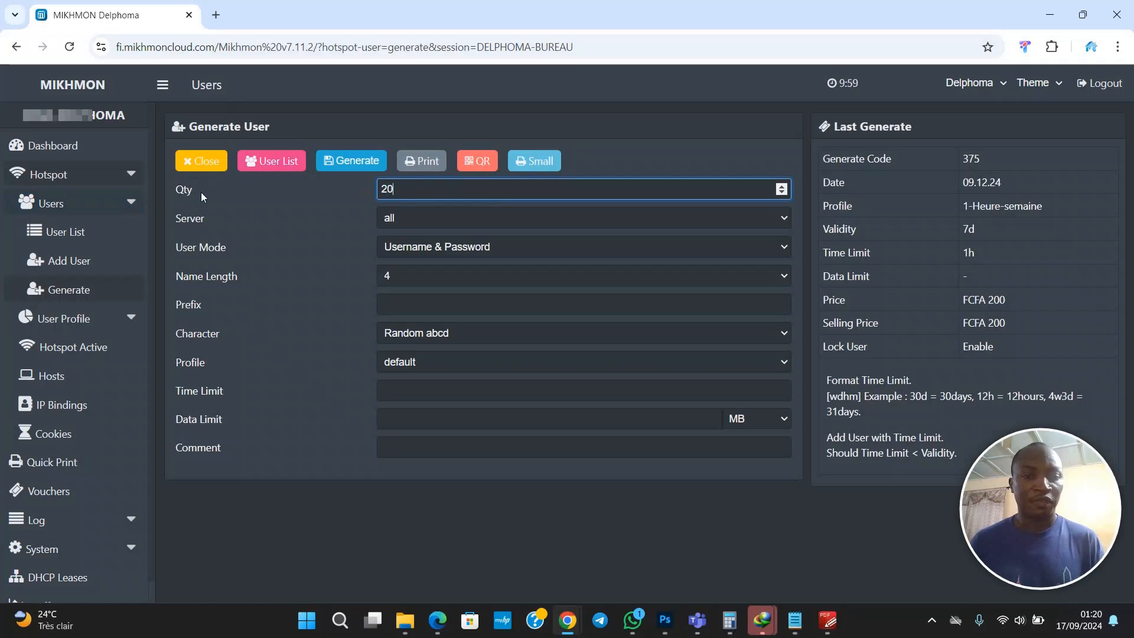
pyautogui.click(411, 218)
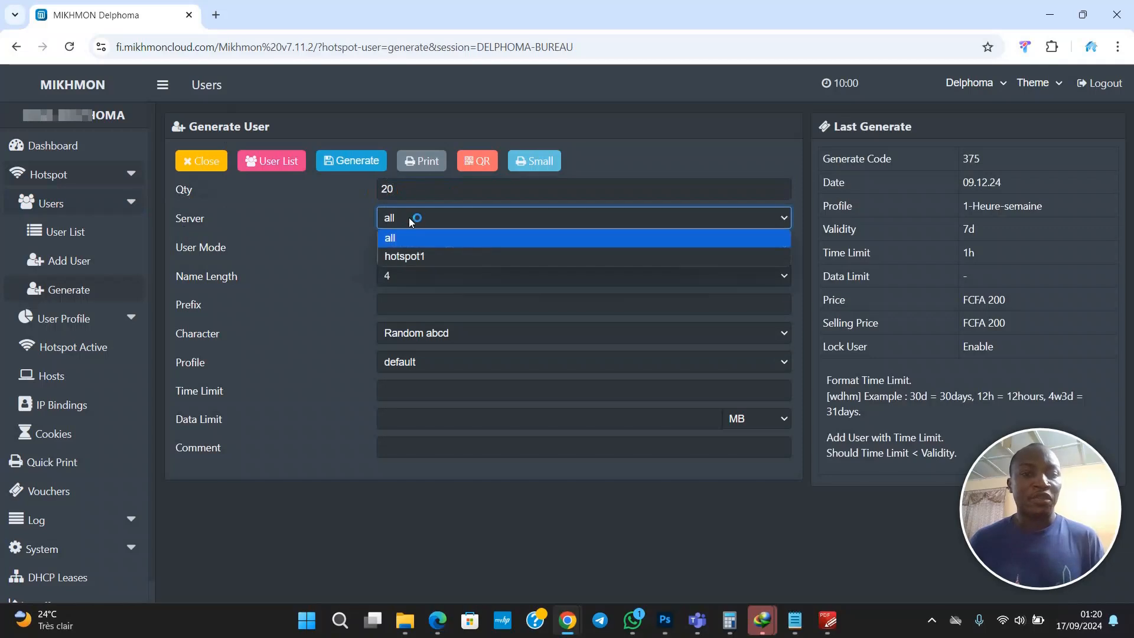
pyautogui.click(402, 257)
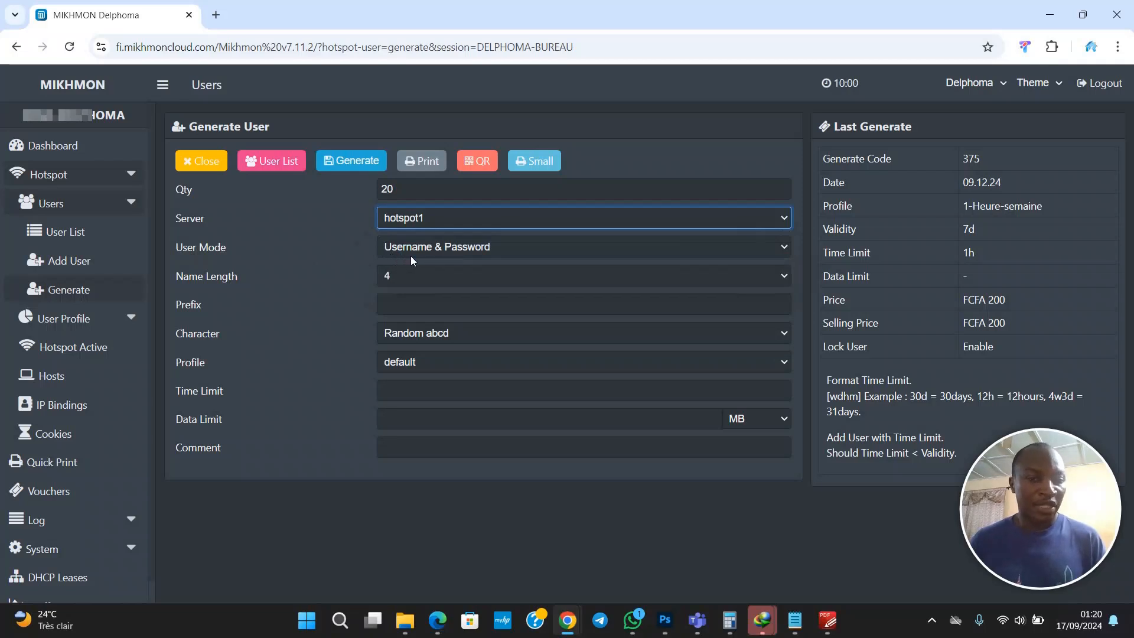
# Review the available user modes, keeping Username & Password selected
pyautogui.click(466, 250)
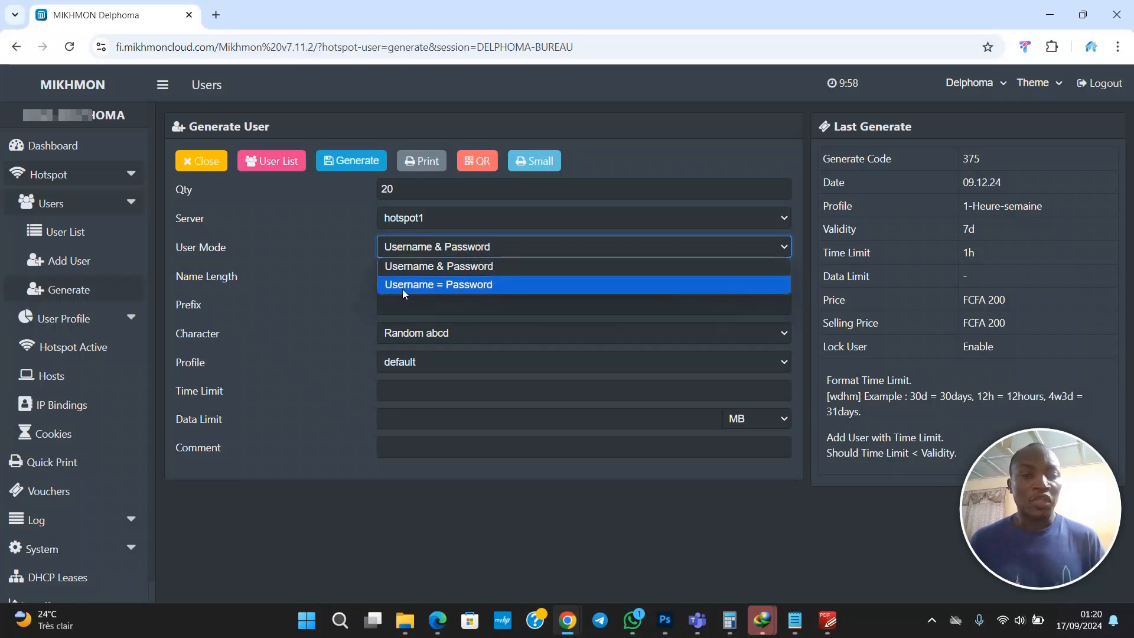
pyautogui.click(460, 292)
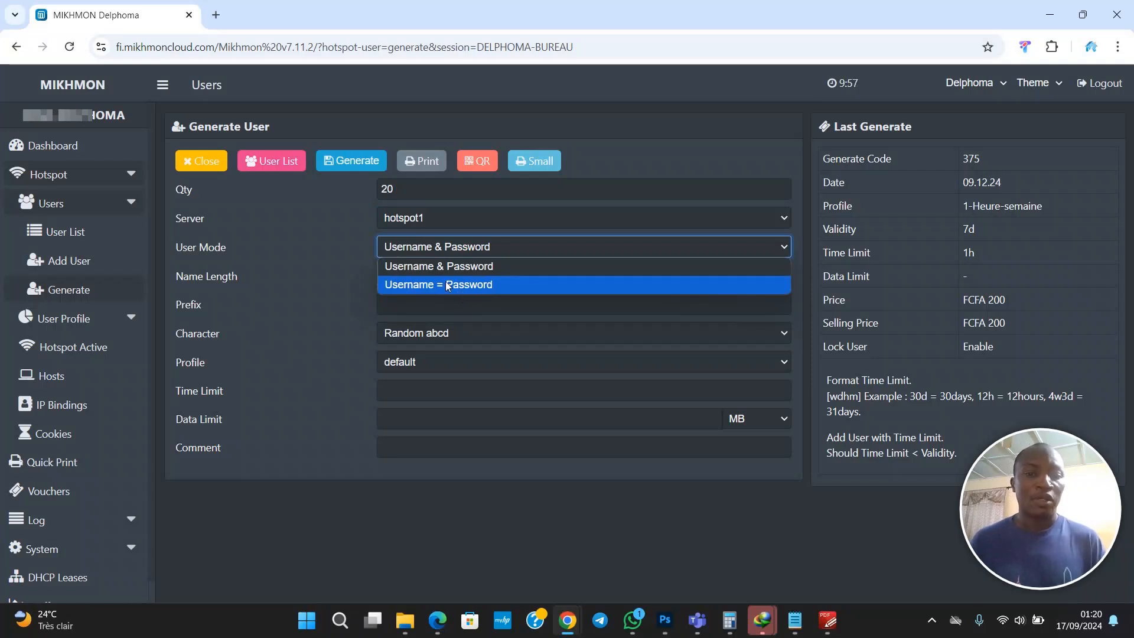
pyautogui.click(320, 261)
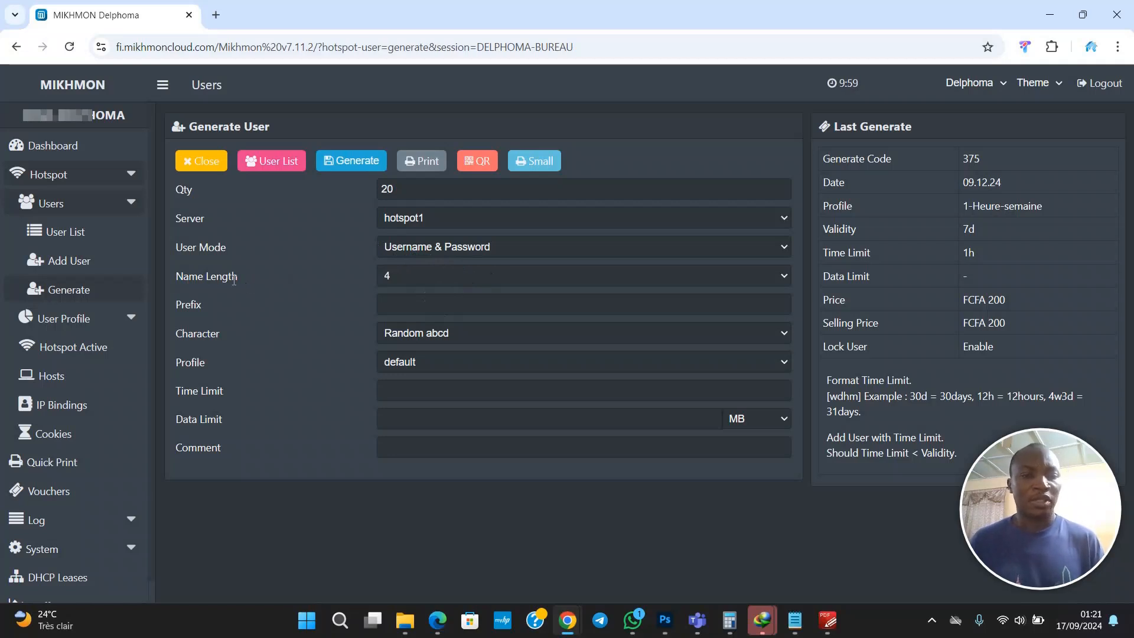
# Try a name length of 5 for the generated users and set it back to 4
pyautogui.click(427, 284)
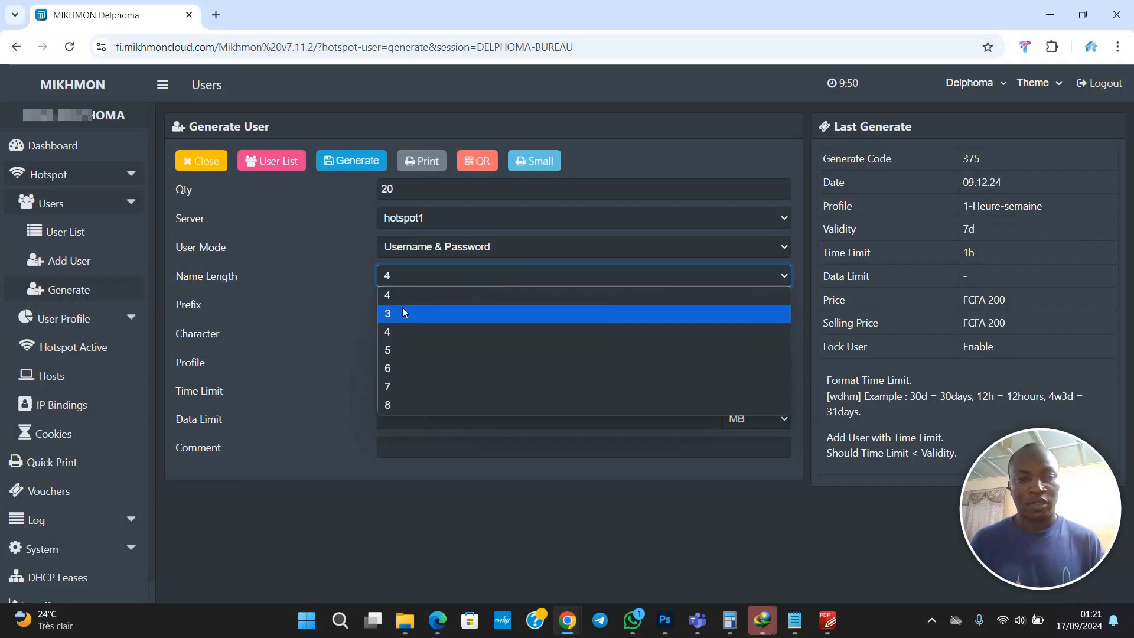
pyautogui.click(391, 352)
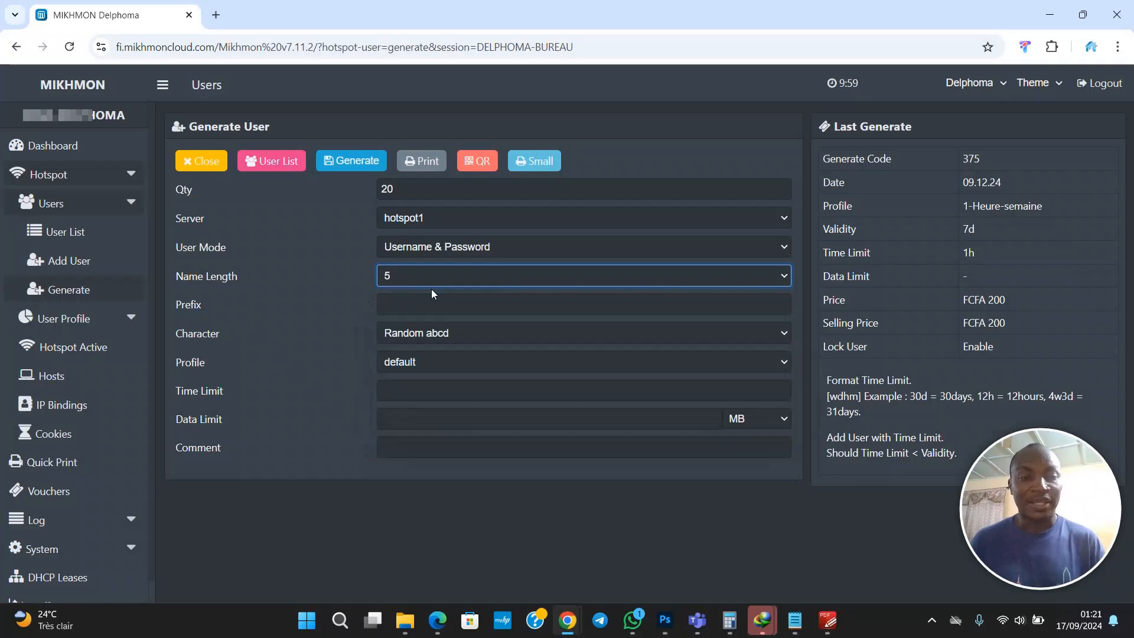
pyautogui.click(419, 282)
pyautogui.click(407, 294)
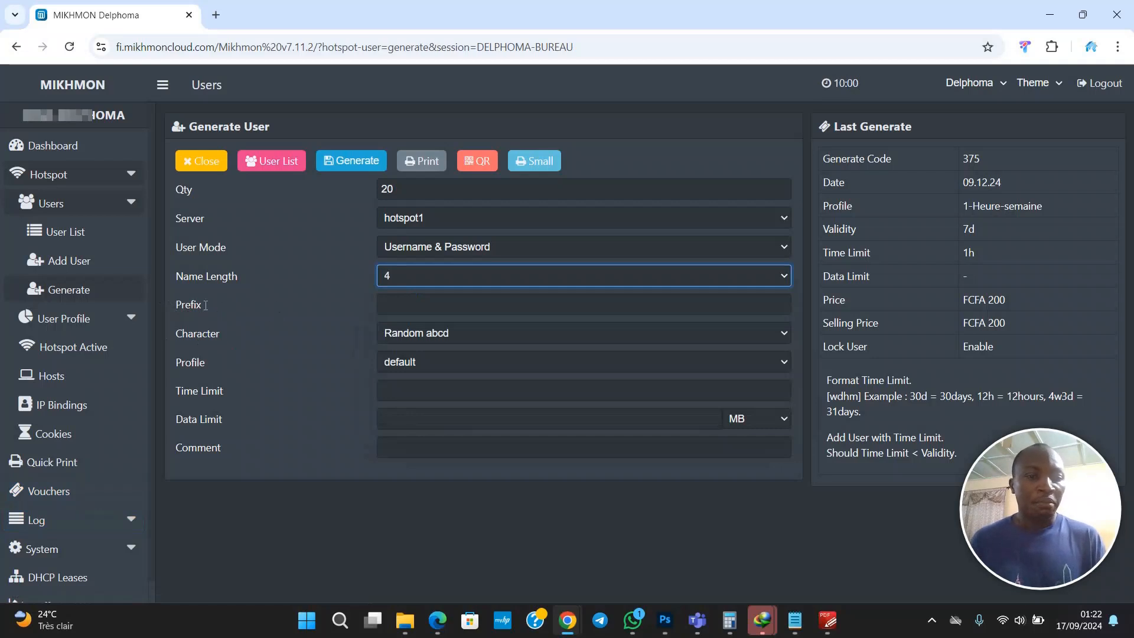
# Examine the random character patterns offered for the user codes, keeping Random abcd
pyautogui.moveTo(173, 334); pyautogui.dragTo(223, 336)
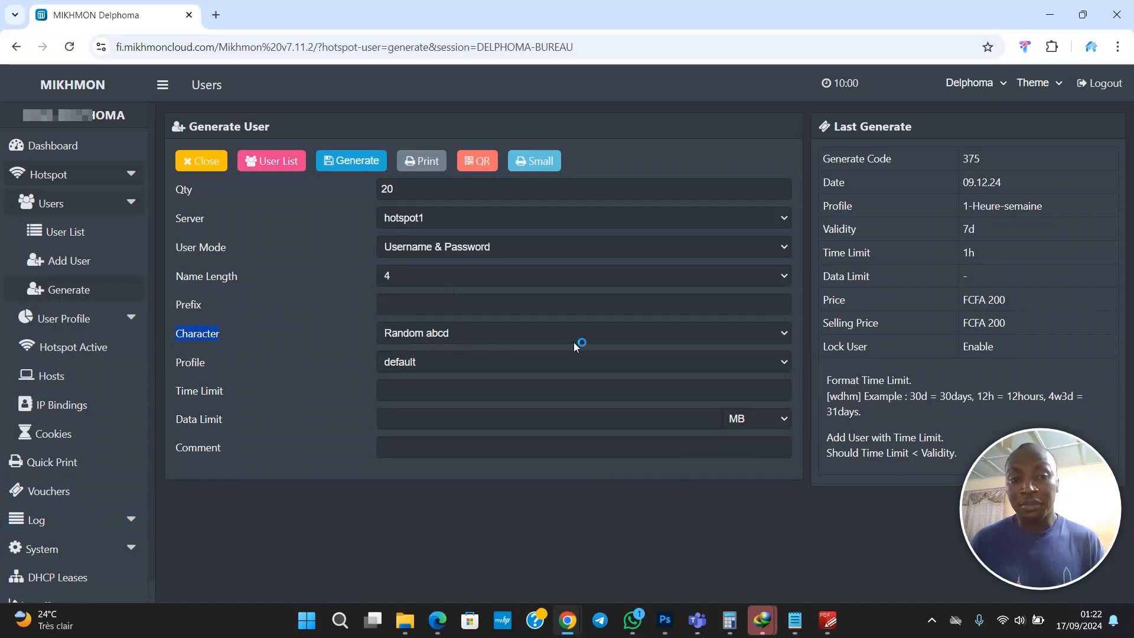
pyautogui.click(452, 332)
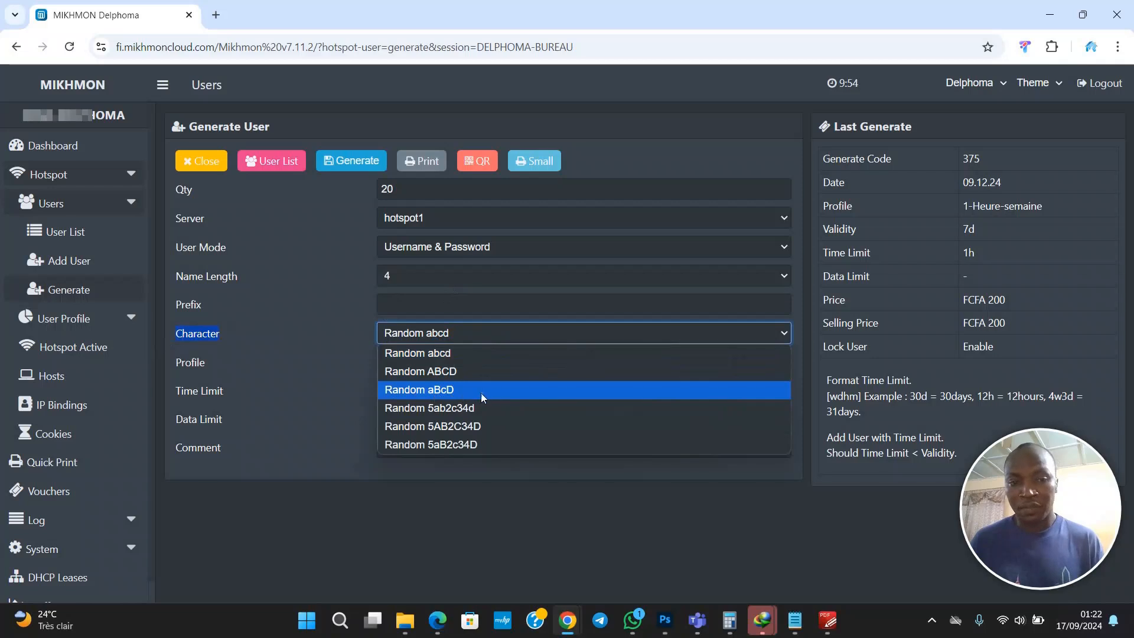
pyautogui.click(459, 468)
pyautogui.click(437, 339)
pyautogui.click(437, 340)
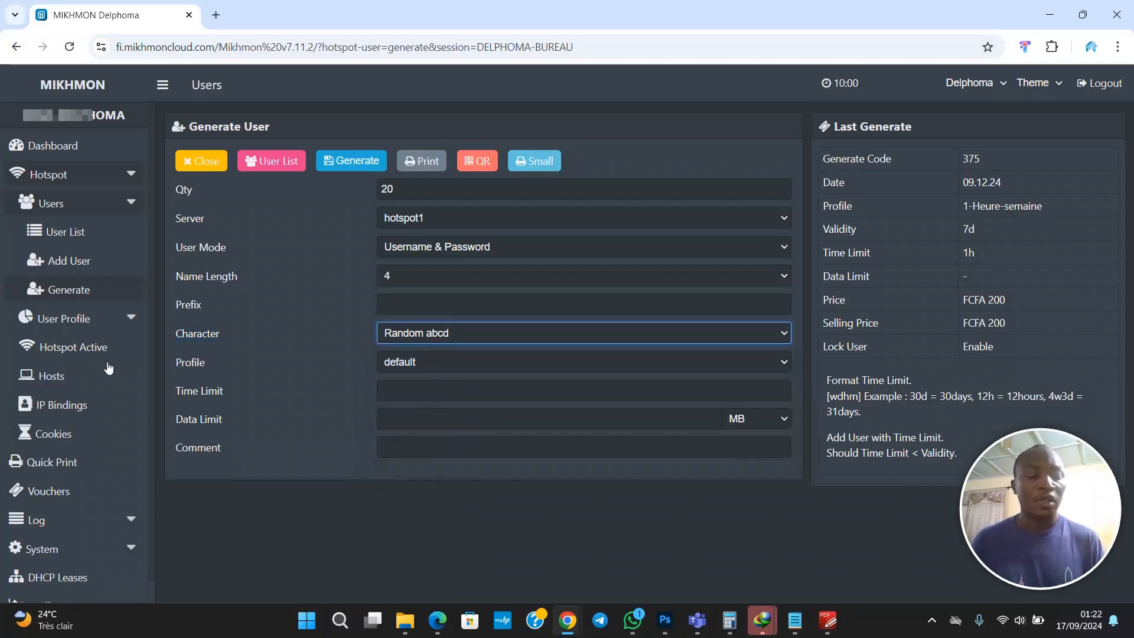
# Assign the 2h profile to the generated users and review its validity, price and lock details
pyautogui.doubleClick(186, 365)
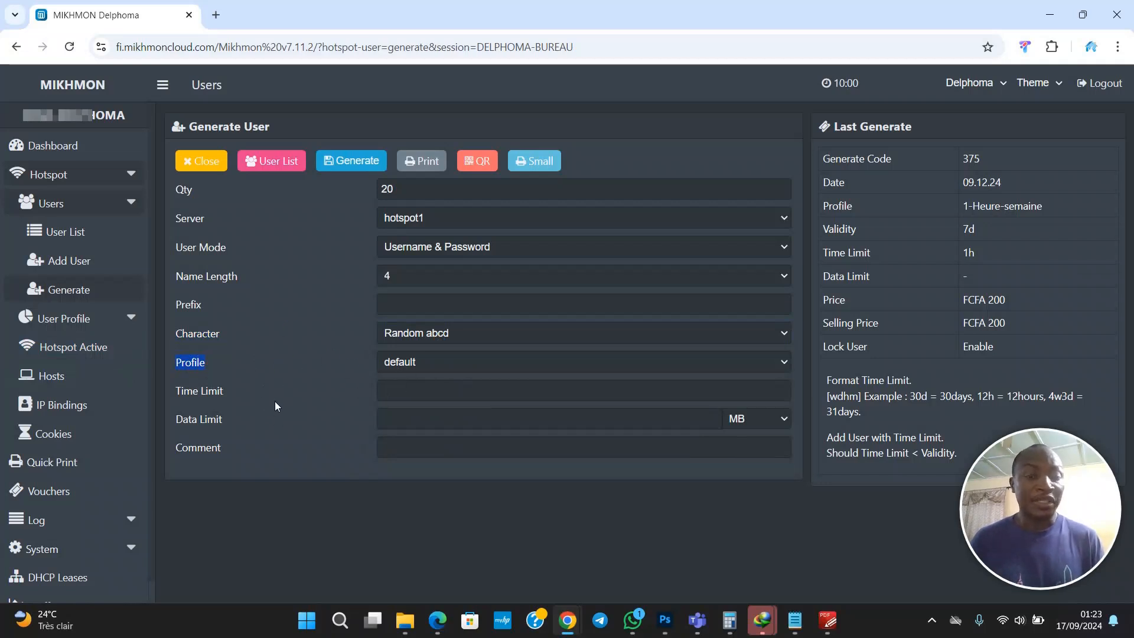
pyautogui.click(427, 365)
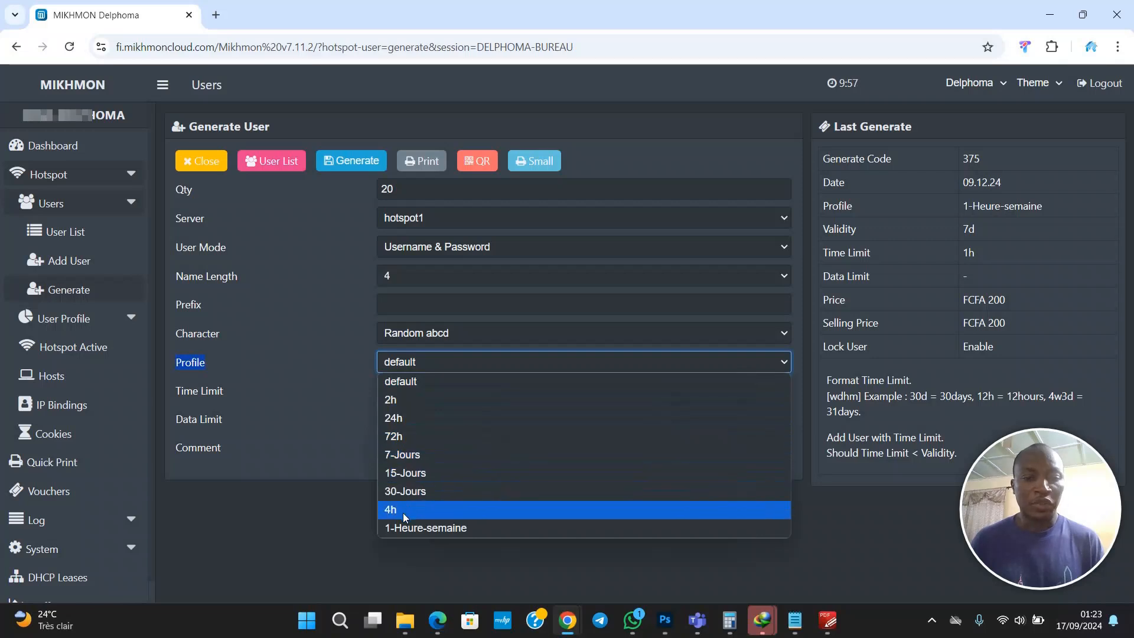
pyautogui.click(406, 401)
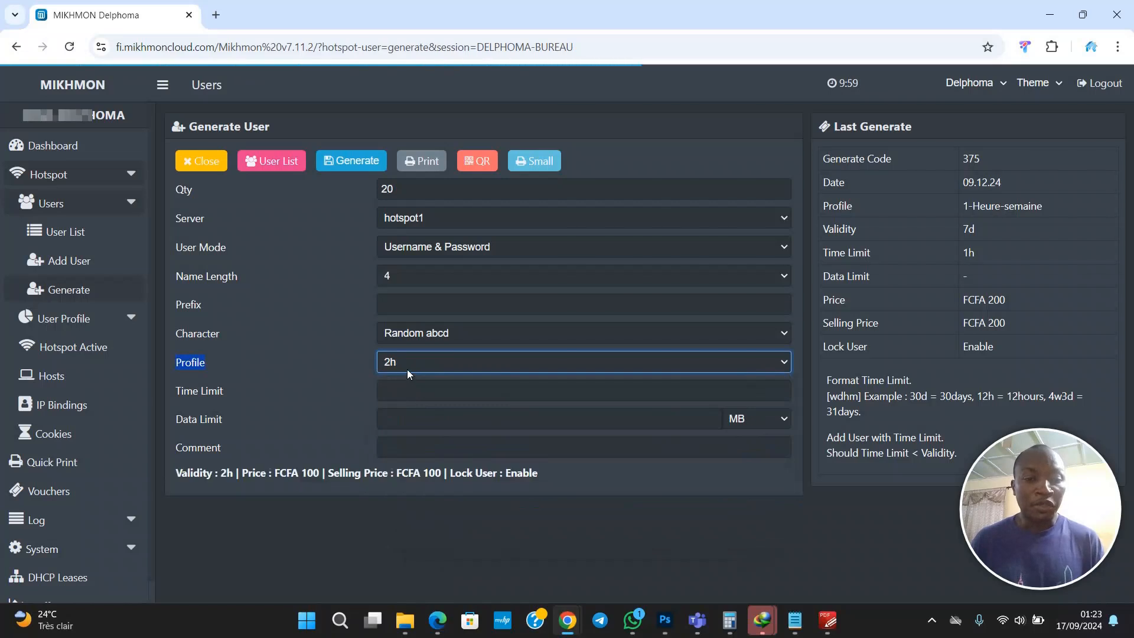
pyautogui.moveTo(178, 472); pyautogui.dragTo(534, 478)
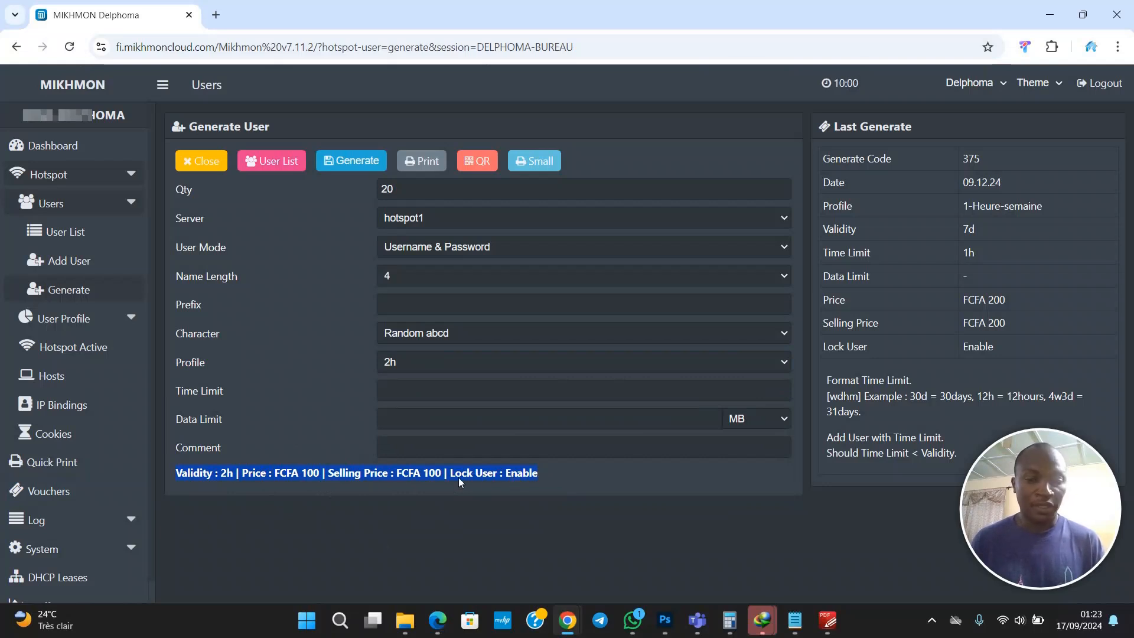
pyautogui.click(616, 486)
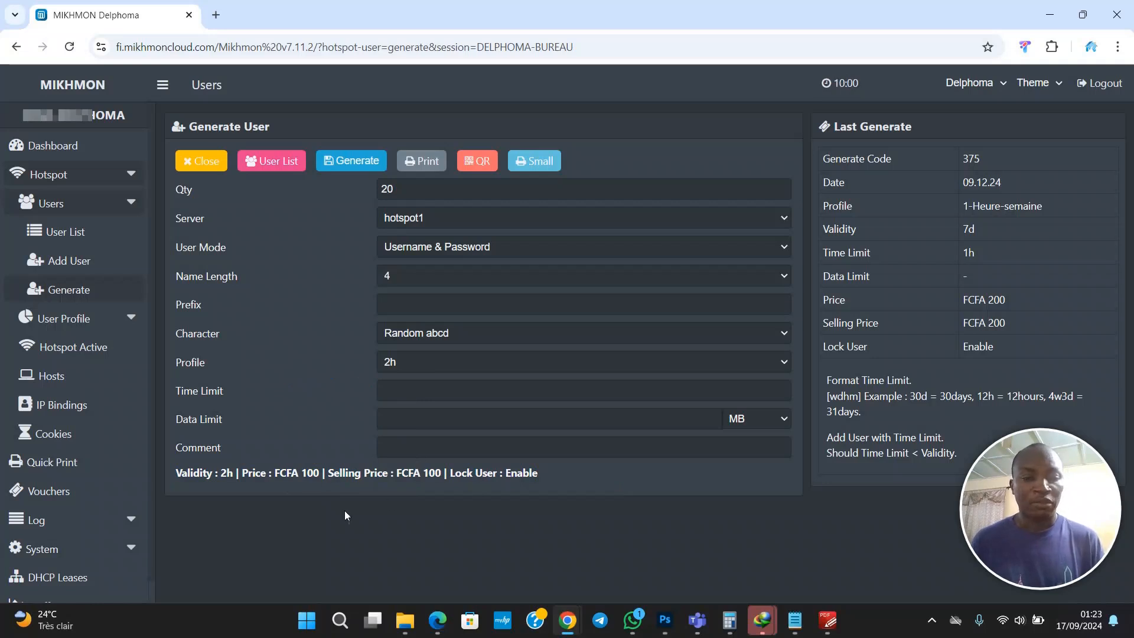
# Enter the number 2 as the start of the generated users' time limit
pyautogui.click(403, 391)
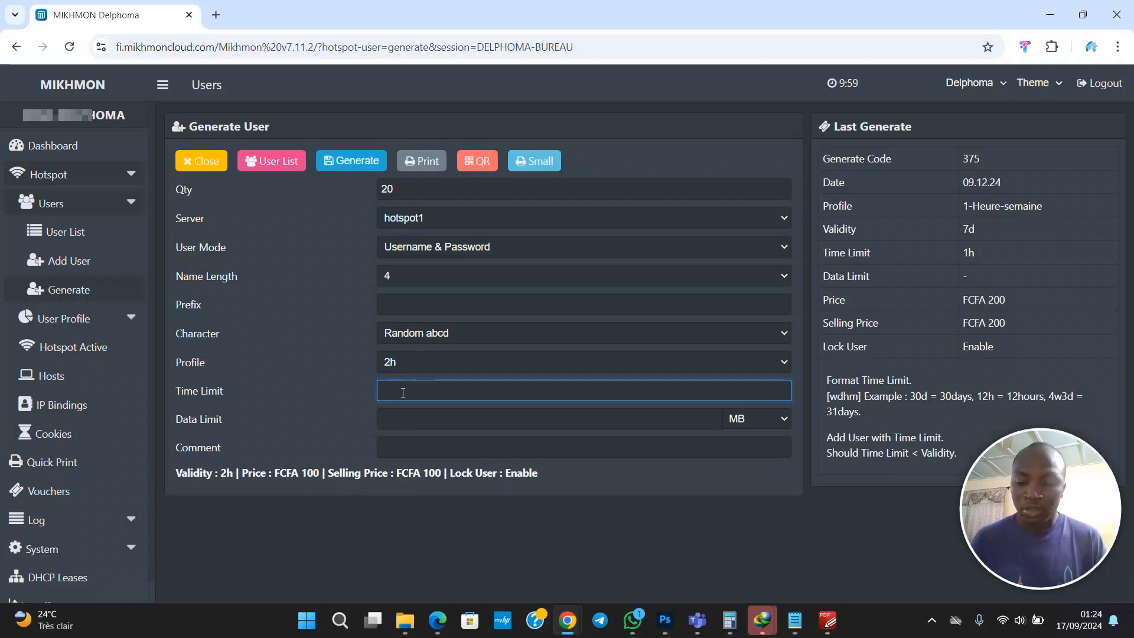
pyautogui.write('2')
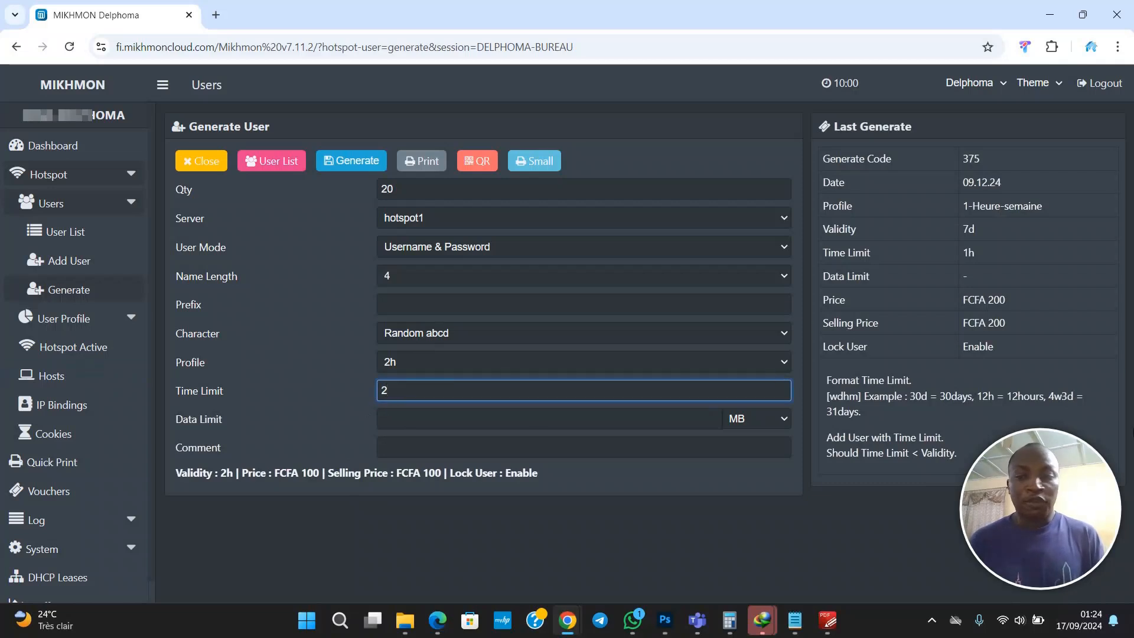
# Examine the time limit format notes, including the examples written in days, in hours and in combined weeks and days
pyautogui.moveTo(827, 387); pyautogui.dragTo(916, 384)
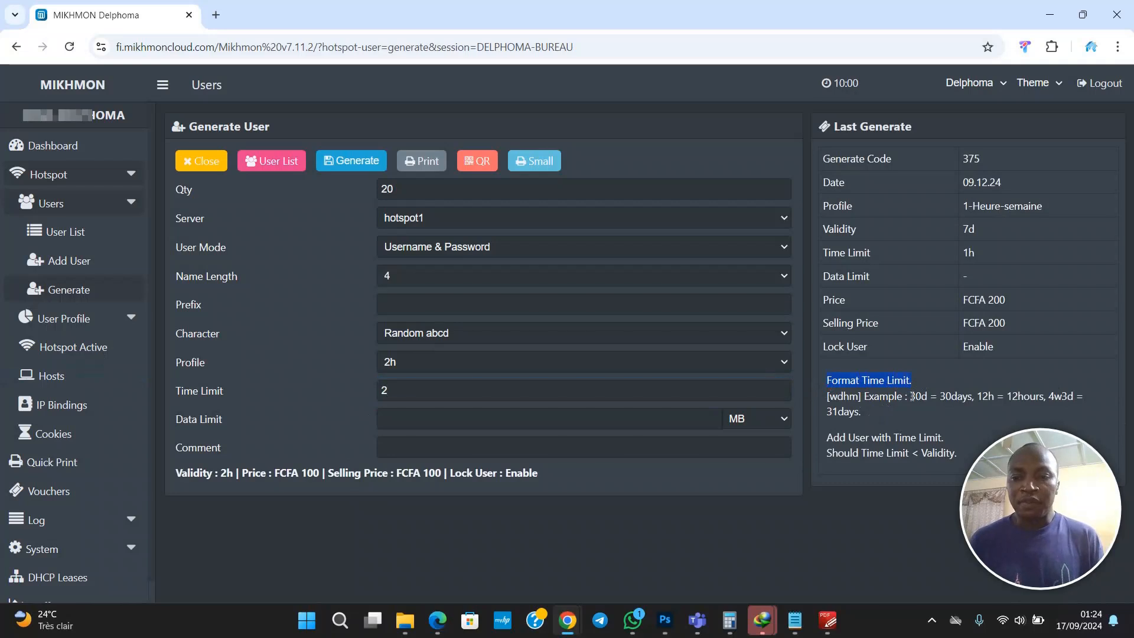
pyautogui.moveTo(910, 396); pyautogui.dragTo(928, 396)
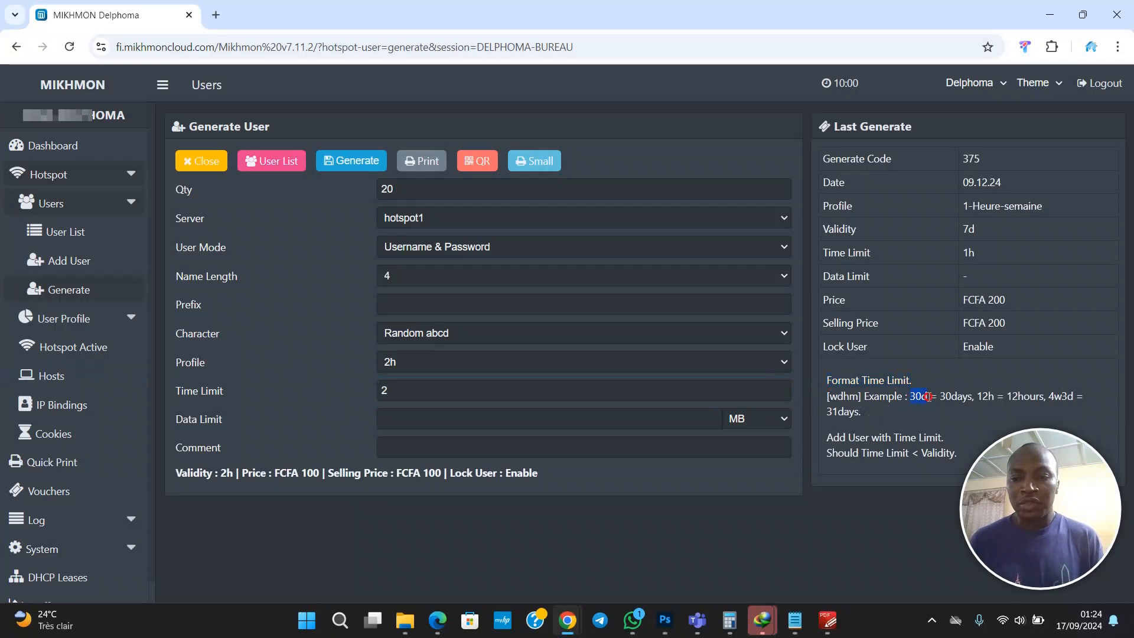
pyautogui.click(913, 404)
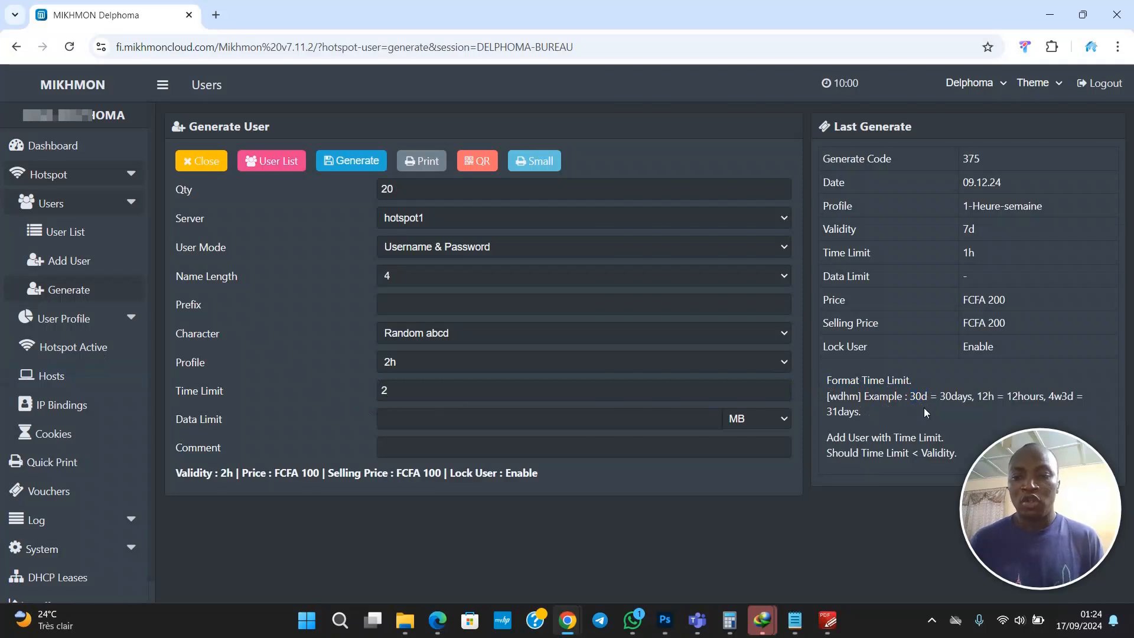
pyautogui.moveTo(940, 396); pyautogui.dragTo(970, 406)
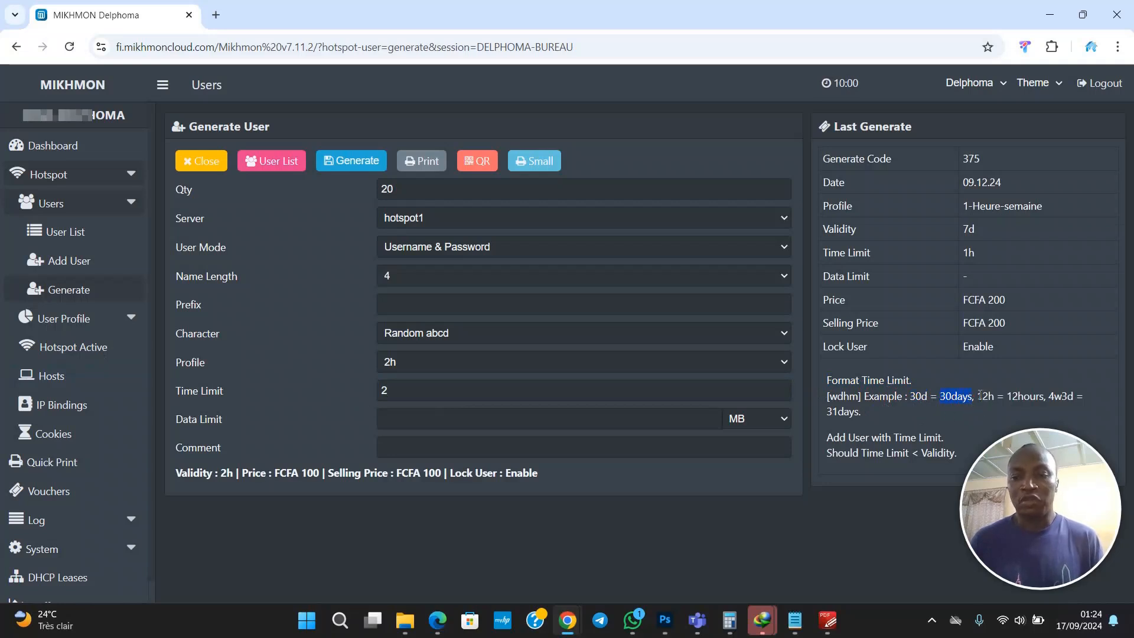
pyautogui.click(979, 394)
pyautogui.moveTo(978, 395); pyautogui.dragTo(989, 402)
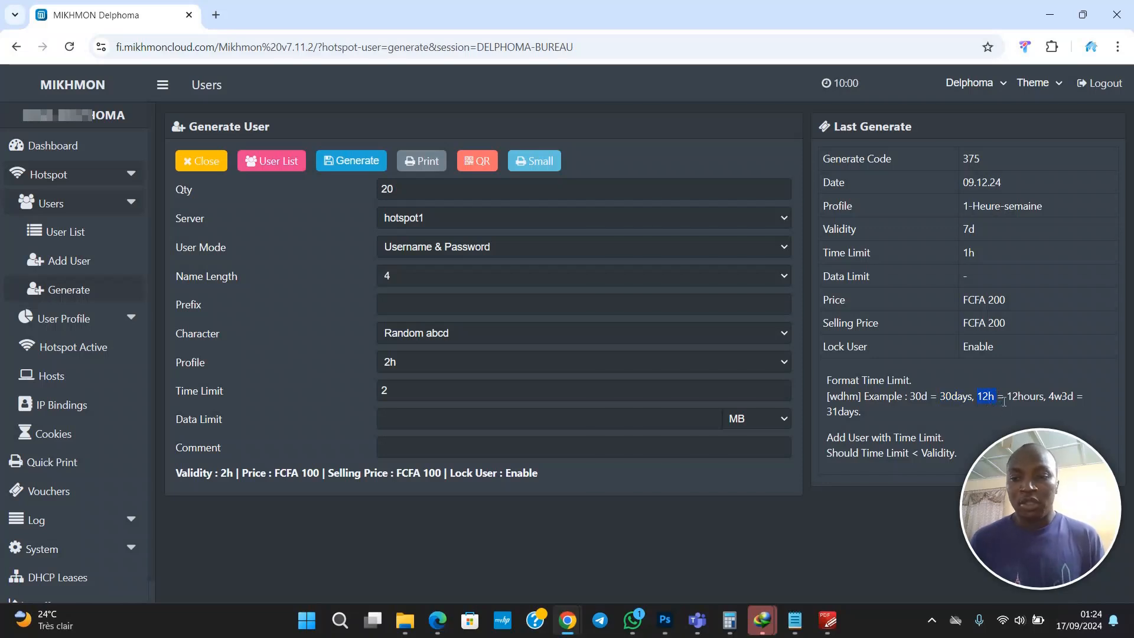
pyautogui.click(1009, 399)
pyautogui.doubleClick(1011, 400)
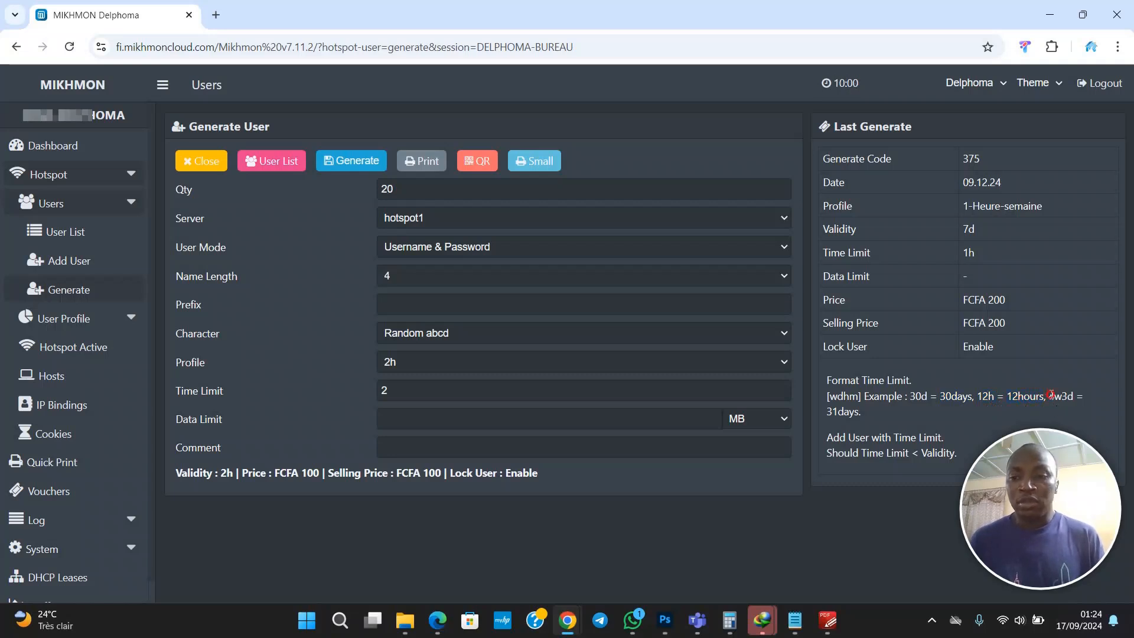
pyautogui.moveTo(1050, 399); pyautogui.dragTo(1064, 396)
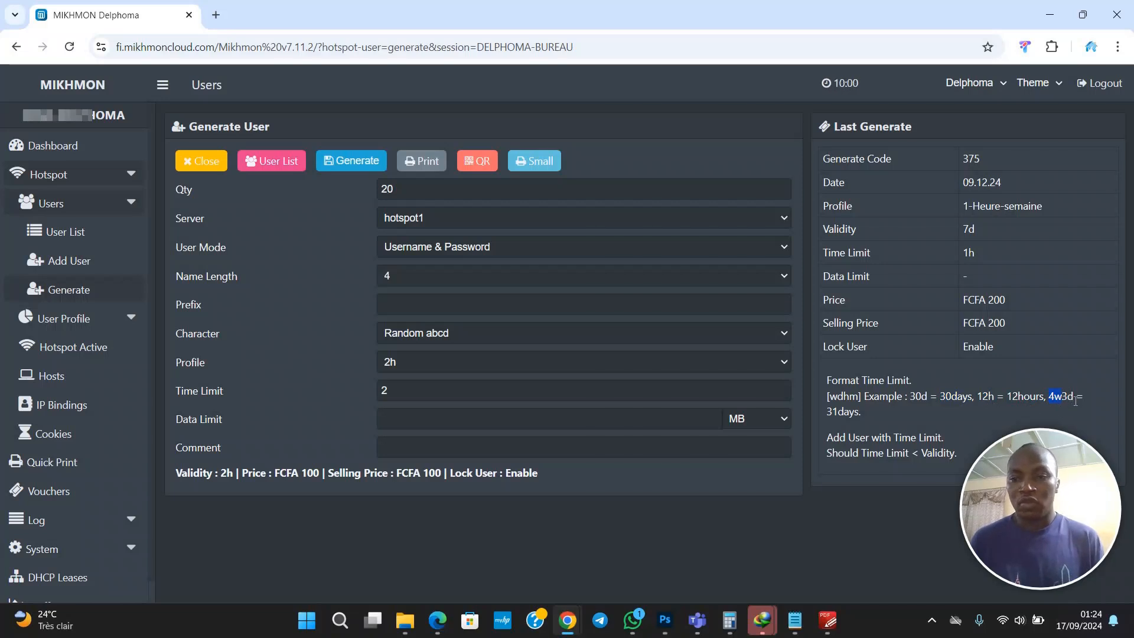
pyautogui.click(903, 410)
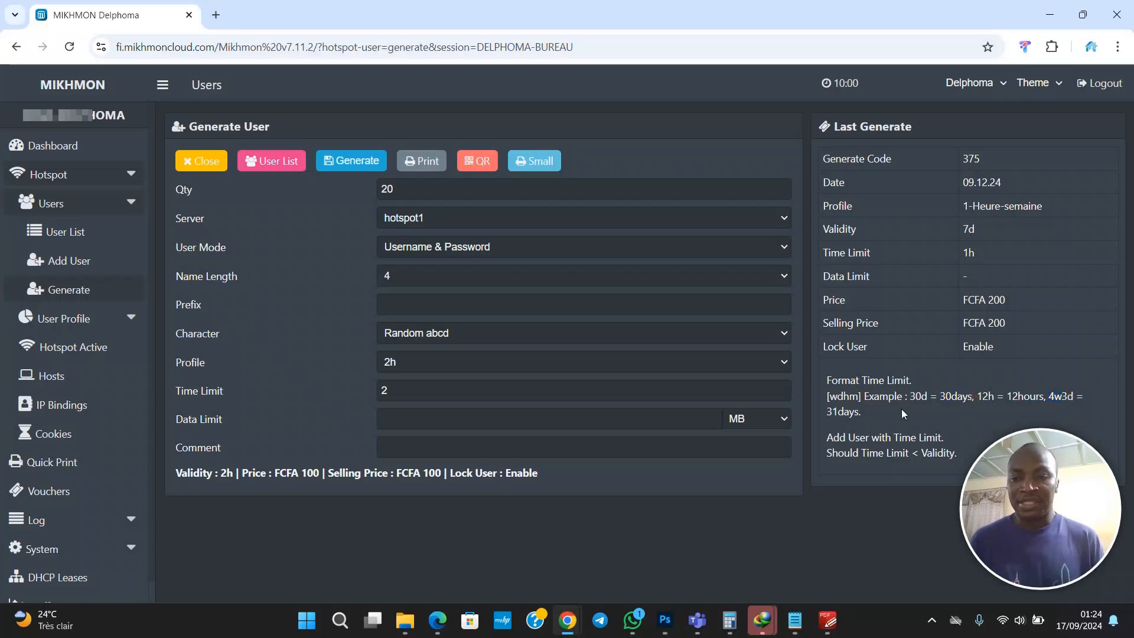
pyautogui.click(944, 397)
pyautogui.moveTo(944, 397); pyautogui.dragTo(969, 397)
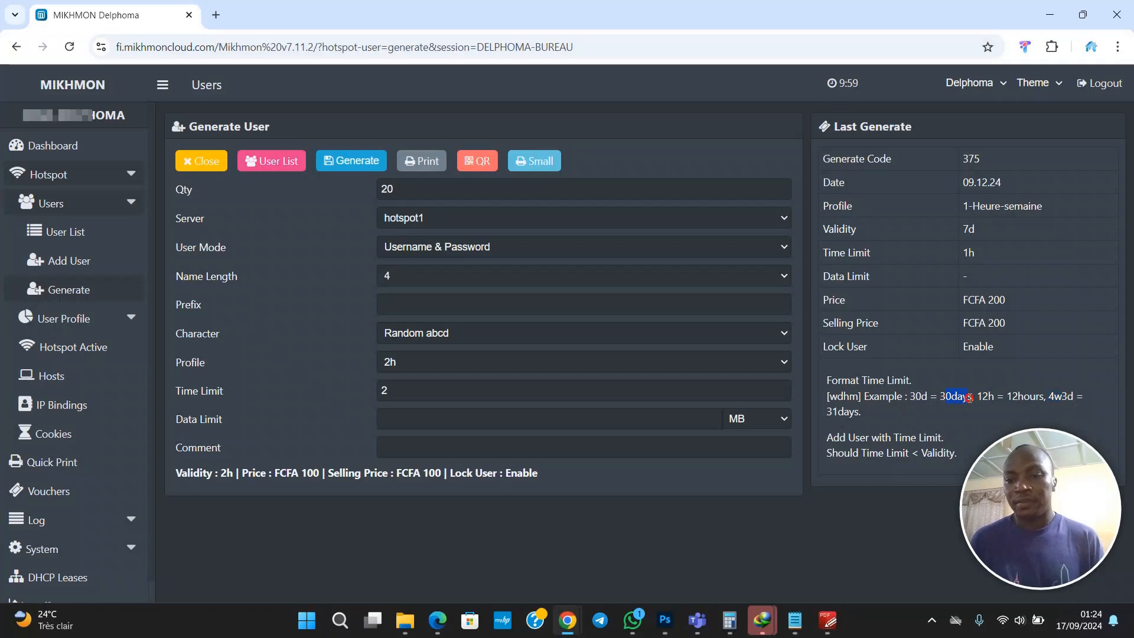
pyautogui.click(927, 401)
pyautogui.moveTo(928, 401)
pyautogui.mouseDown()
pyautogui.moveTo(900, 414)
pyautogui.moveTo(913, 402)
pyautogui.mouseUp()
pyautogui.click(942, 398)
pyautogui.moveTo(943, 398); pyautogui.dragTo(971, 403)
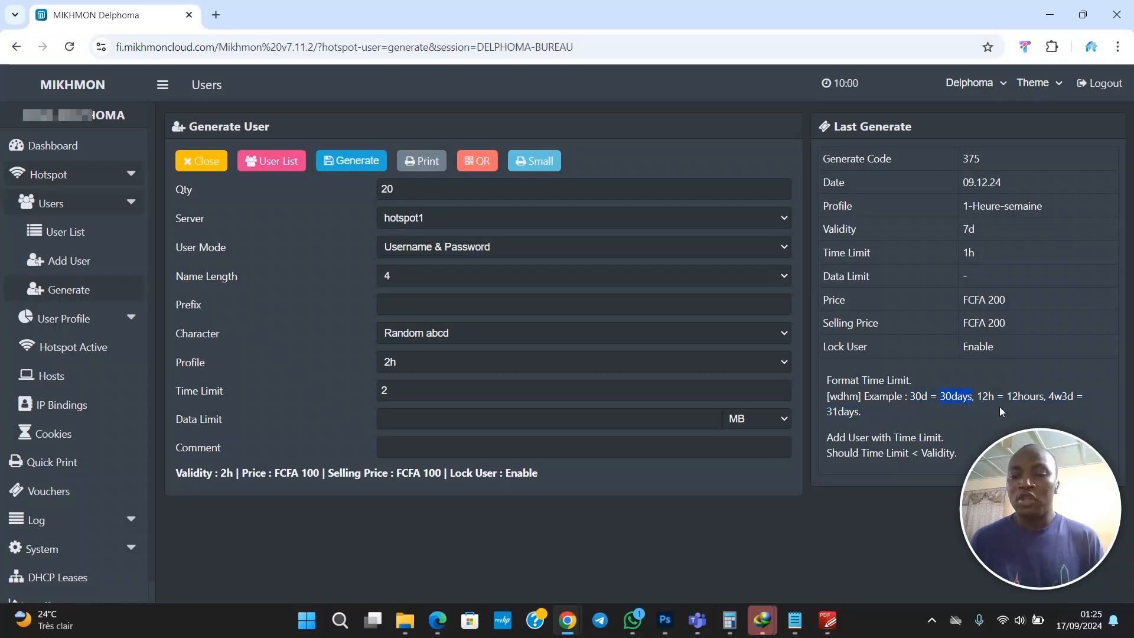
pyautogui.moveTo(977, 398); pyautogui.dragTo(1073, 398)
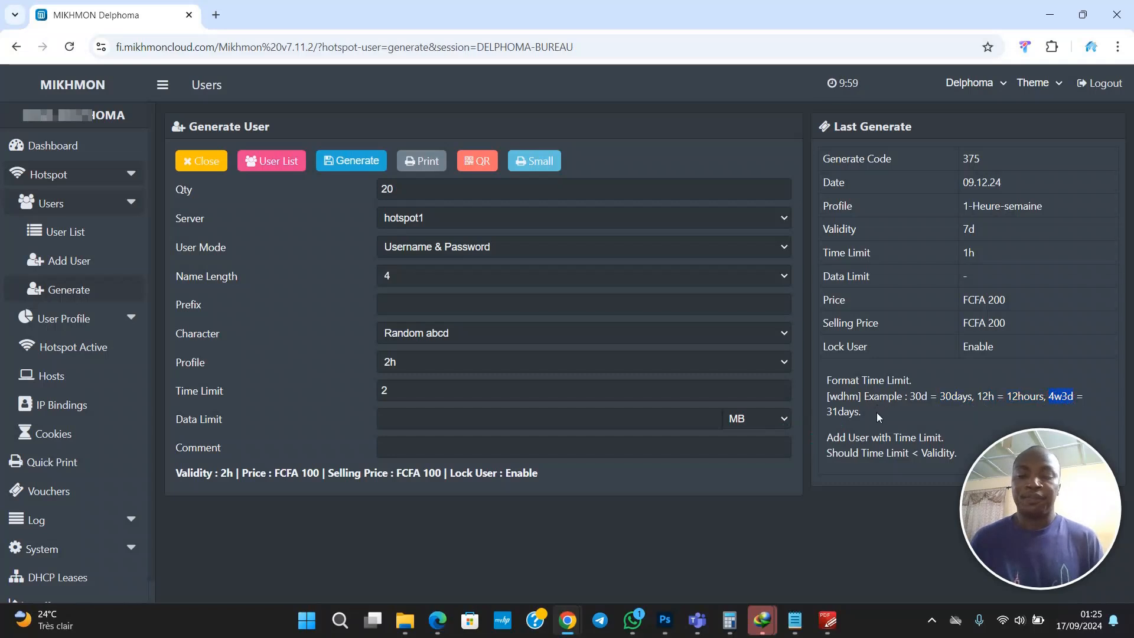
pyautogui.click(849, 417)
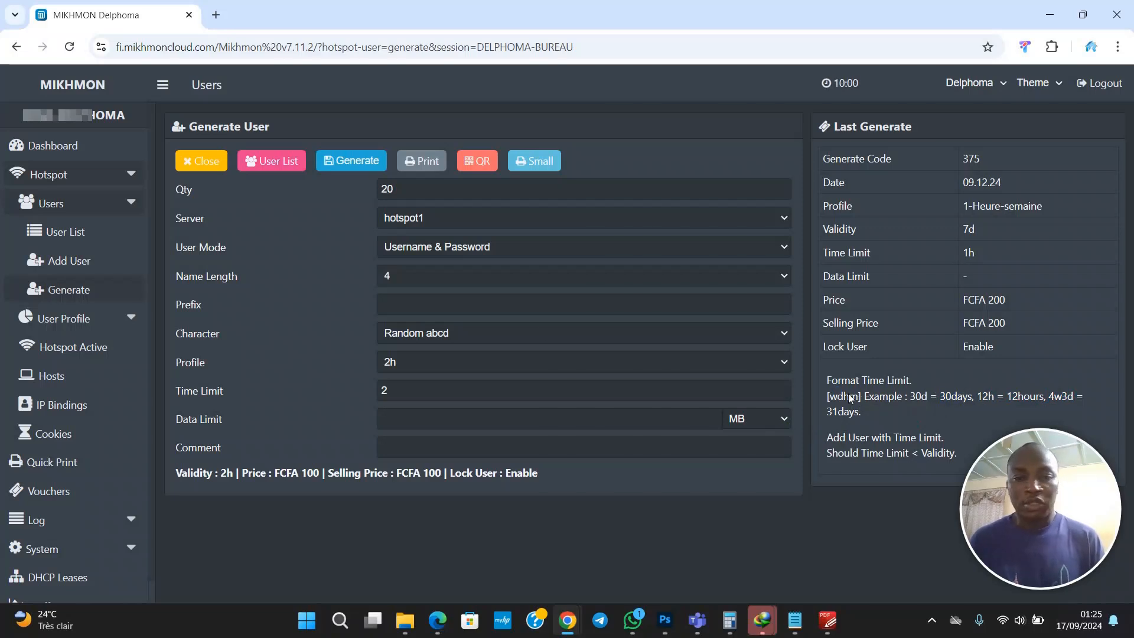
# Try the hour unit in uppercase and lowercase on the time limit, settling on 2h
pyautogui.click(400, 398)
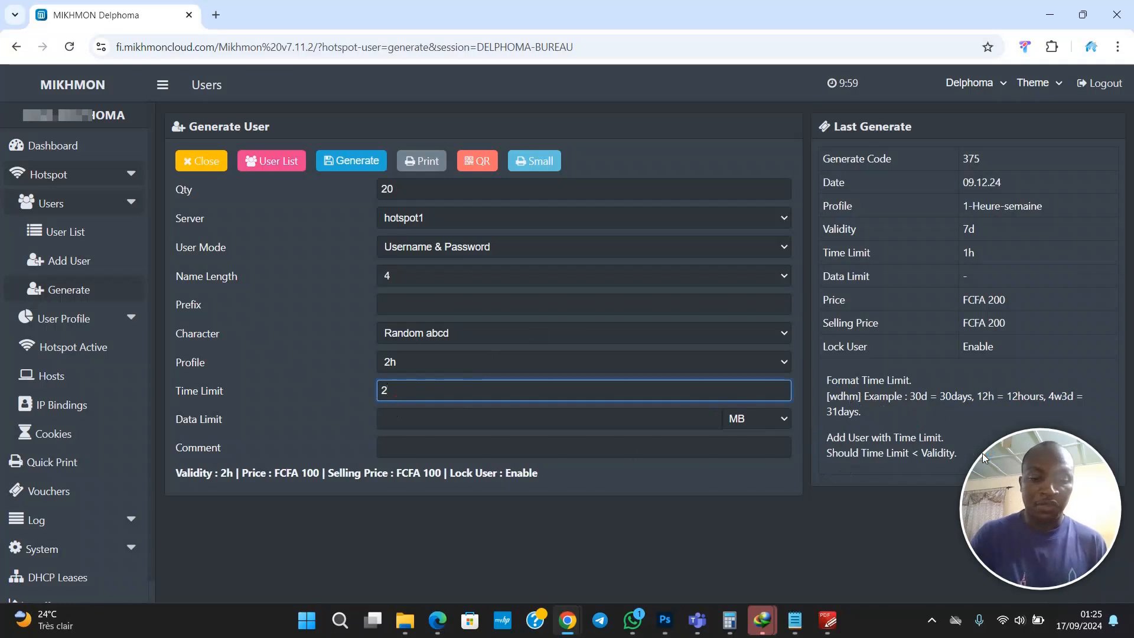
pyautogui.write('h')
pyautogui.press('BackSpace')
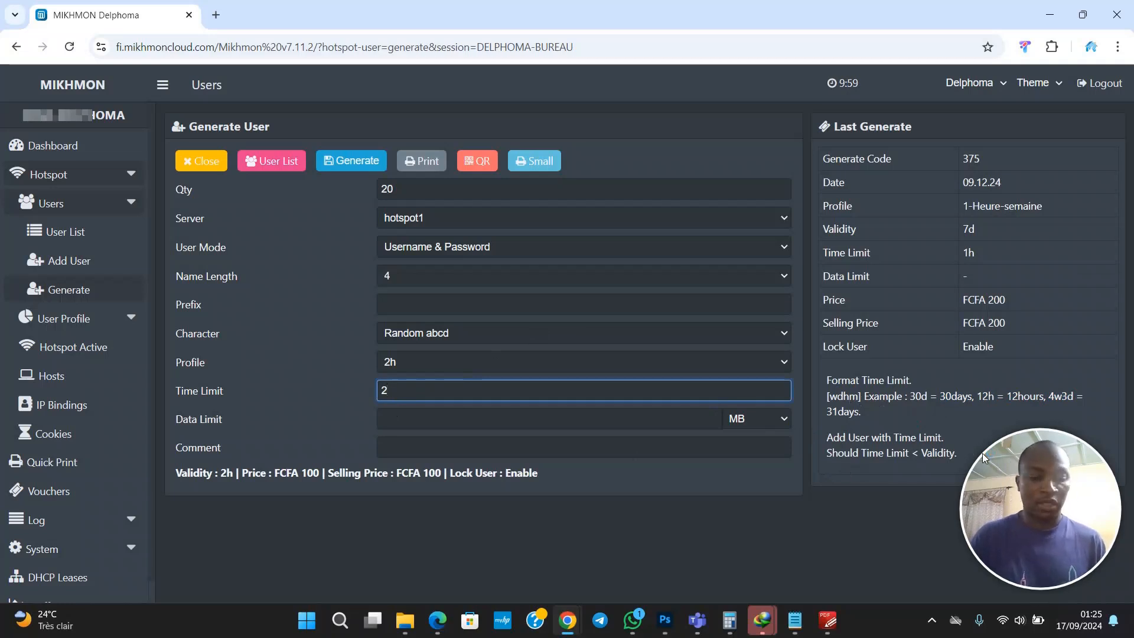
pyautogui.write('H')
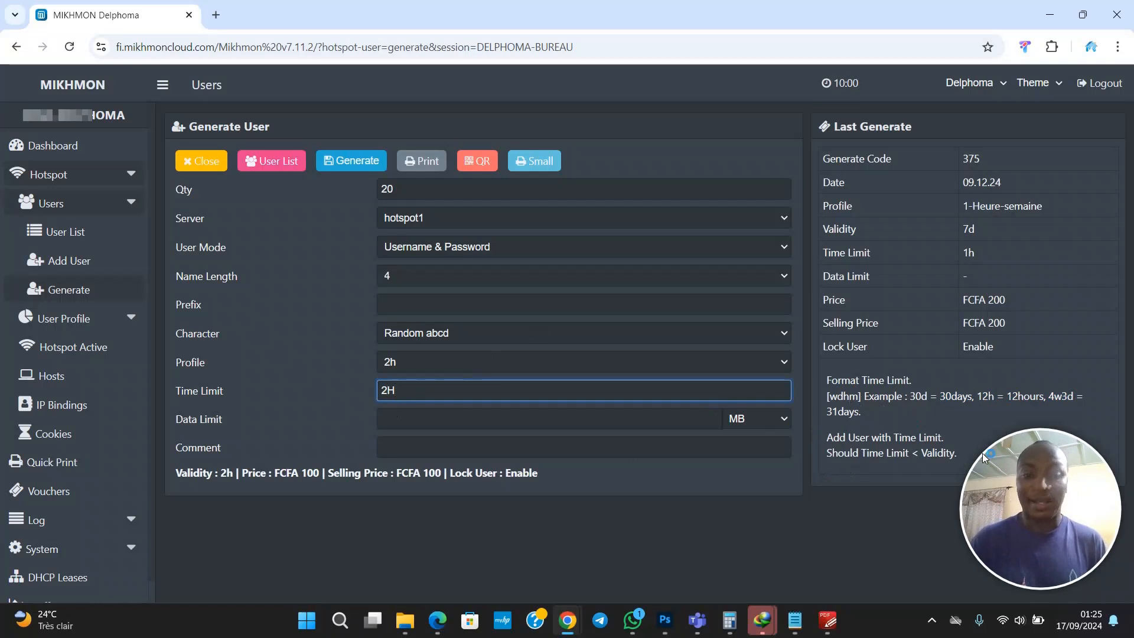
pyautogui.press('BackSpace')
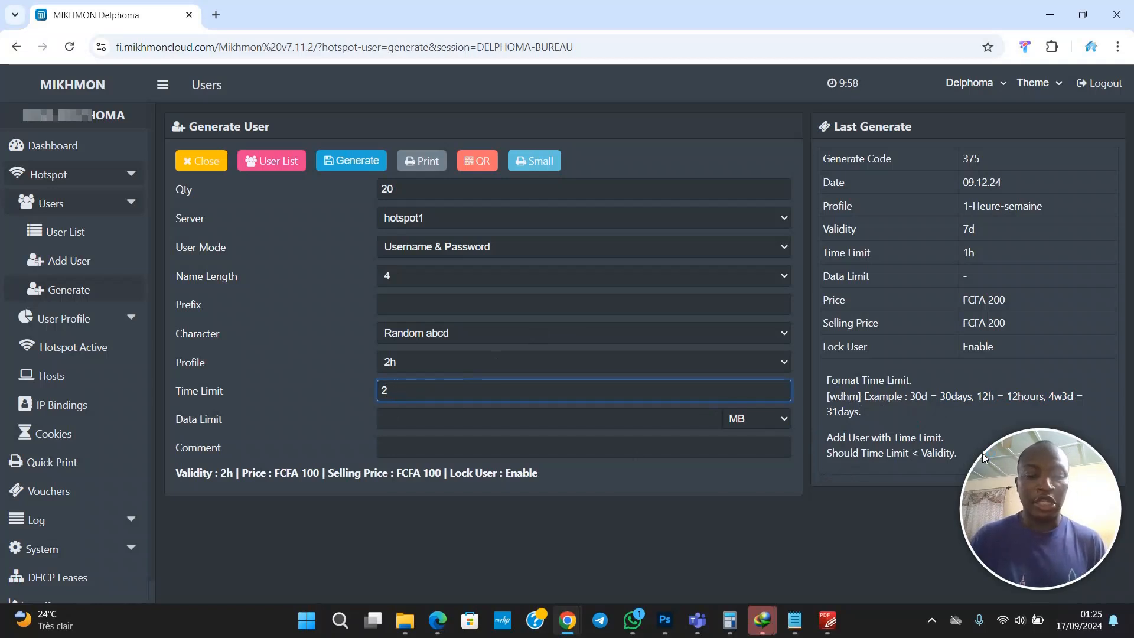
pyautogui.write('H')
pyautogui.press('BackSpace')
pyautogui.write('h')
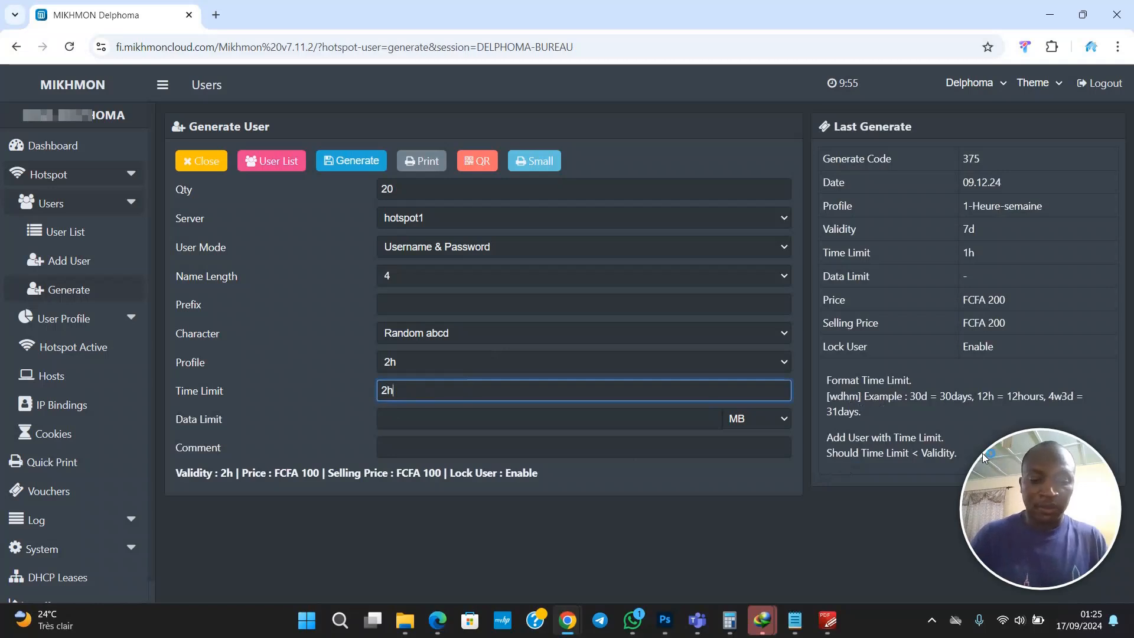
# Try writing the time limit in full as 2hours, and shorten it back to 2h
pyautogui.write('ours')
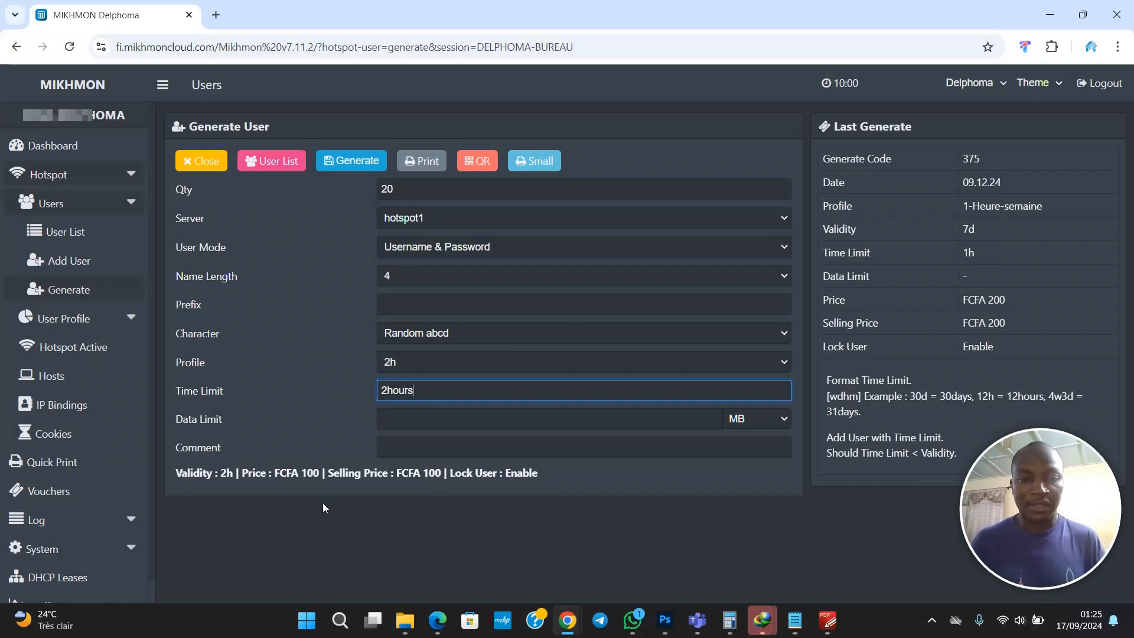
pyautogui.click(388, 394)
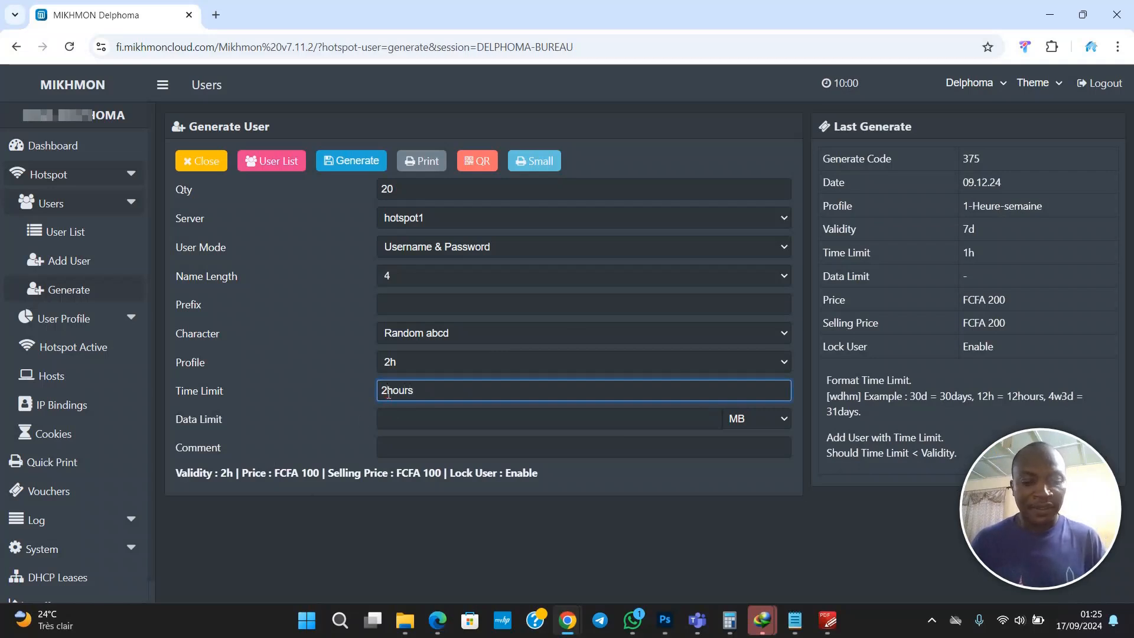
pyautogui.click(446, 386)
pyautogui.click(387, 391)
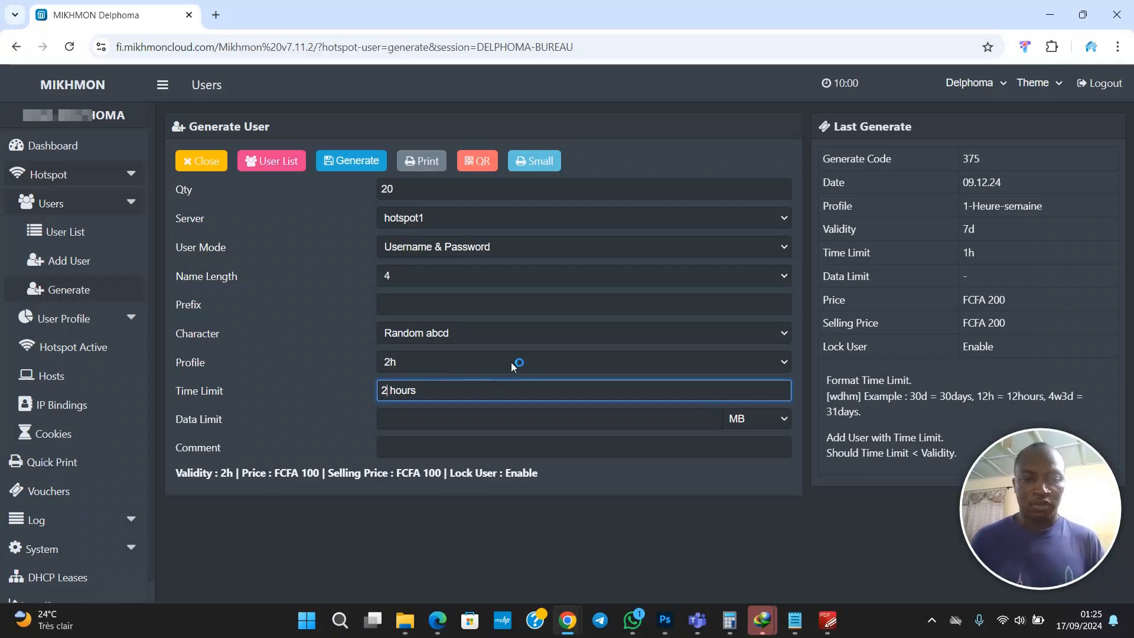
pyautogui.press('Delete')
pyautogui.press('Delete')
pyautogui.press('Delete')
pyautogui.press('Delete')
pyautogui.press('Delete')
pyautogui.press('Delete')
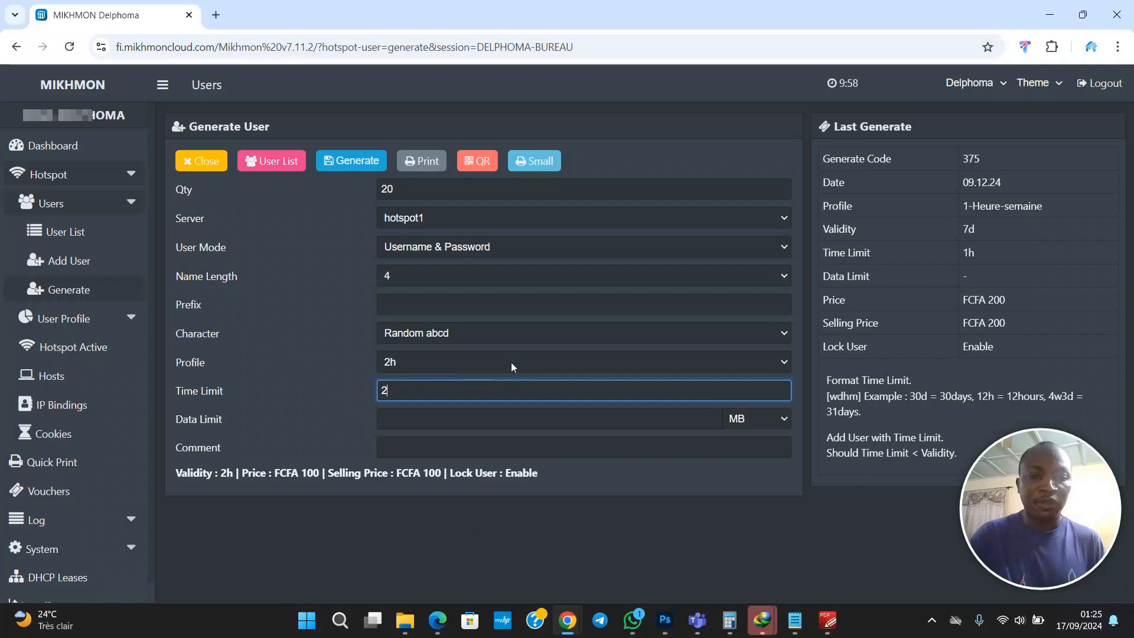
pyautogui.write('h')
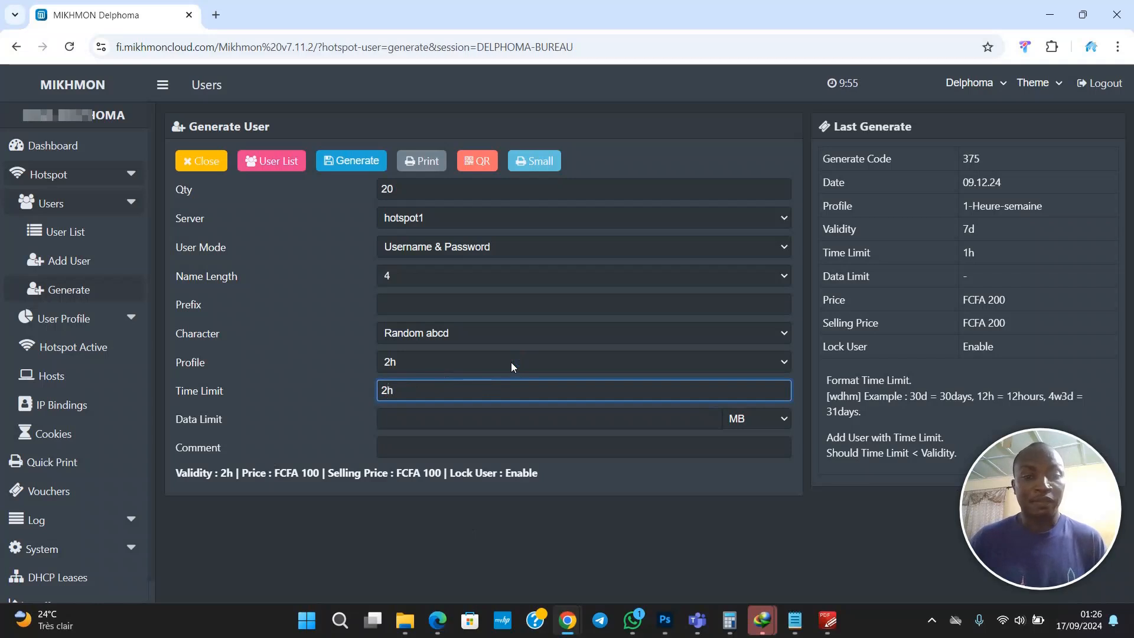
# Try a time limit of 7days and its equivalent in hours, 168hours
pyautogui.press('BackSpace')
pyautogui.press('BackSpace')
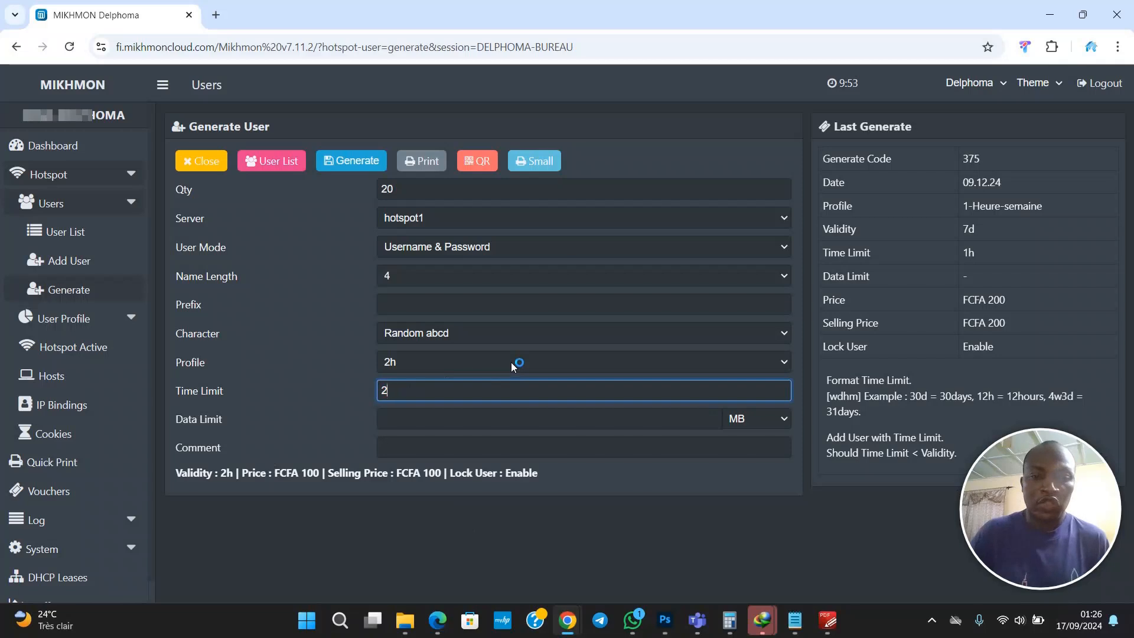
pyautogui.write('7d')
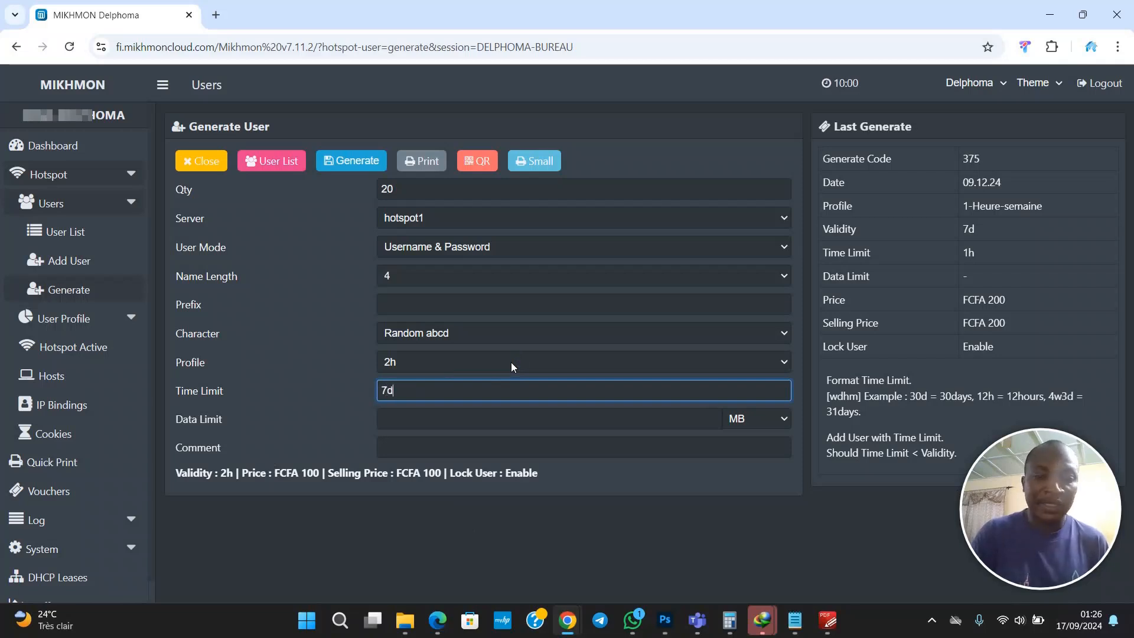
pyautogui.write('ays')
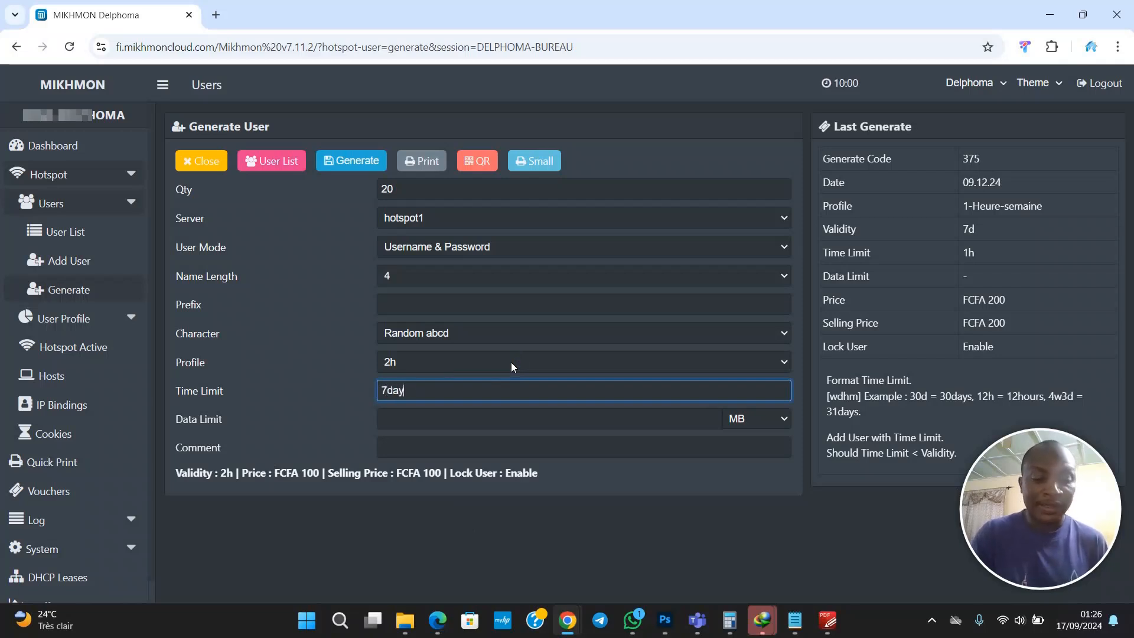
pyautogui.press('BackSpace')
pyautogui.press('BackSpace')
pyautogui.press('BackSpace')
pyautogui.press('BackSpace')
pyautogui.press('BackSpace')
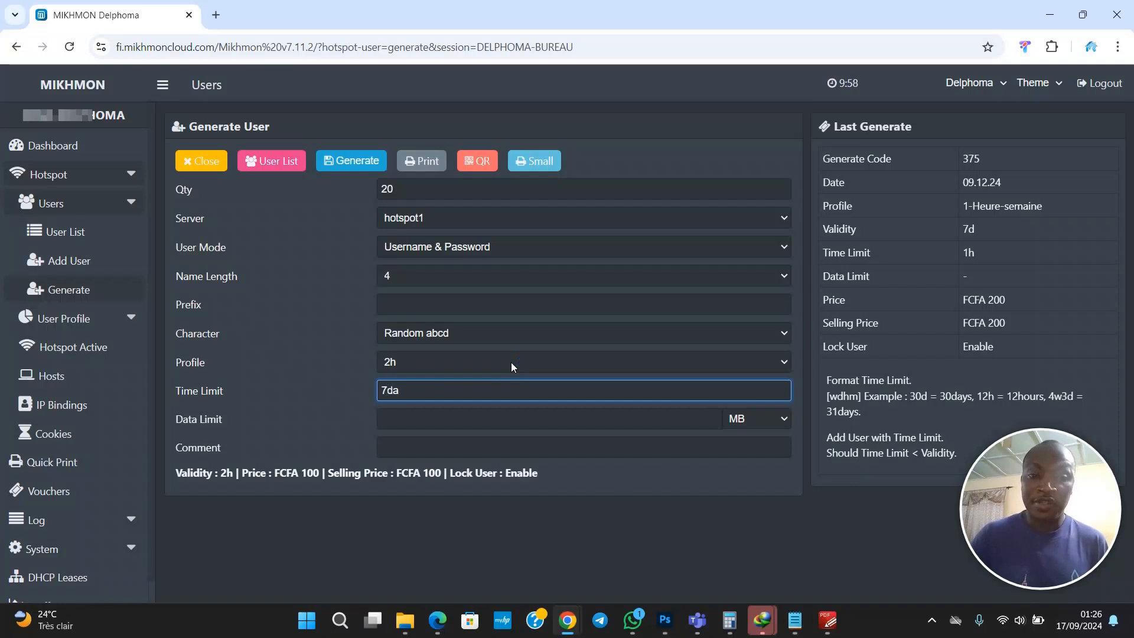
pyautogui.write('168h')
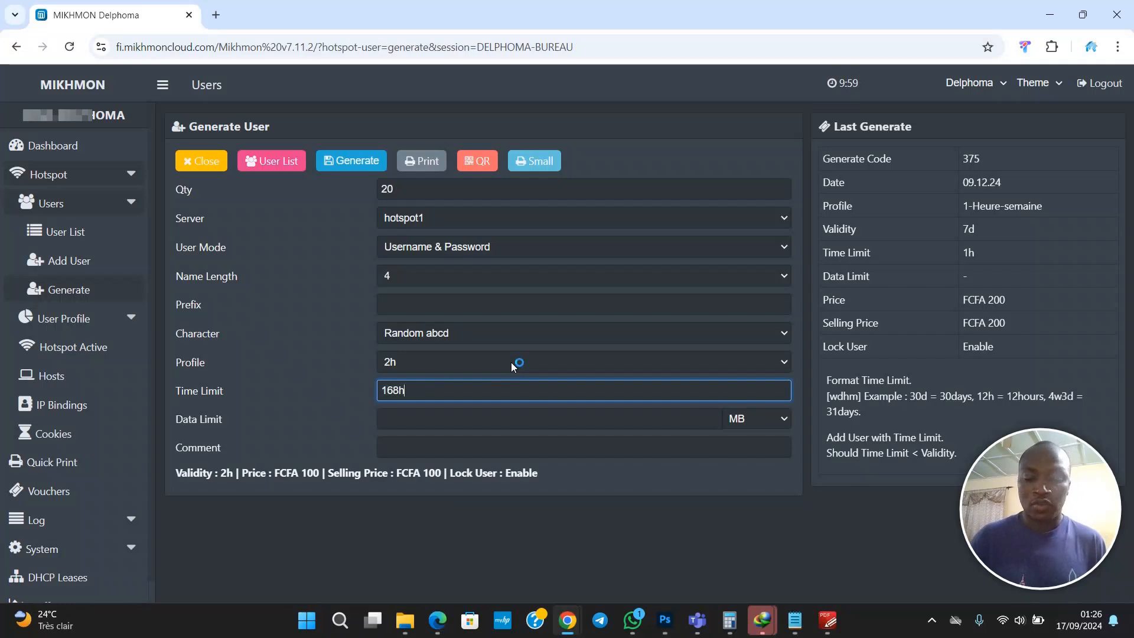
pyautogui.write('ours')
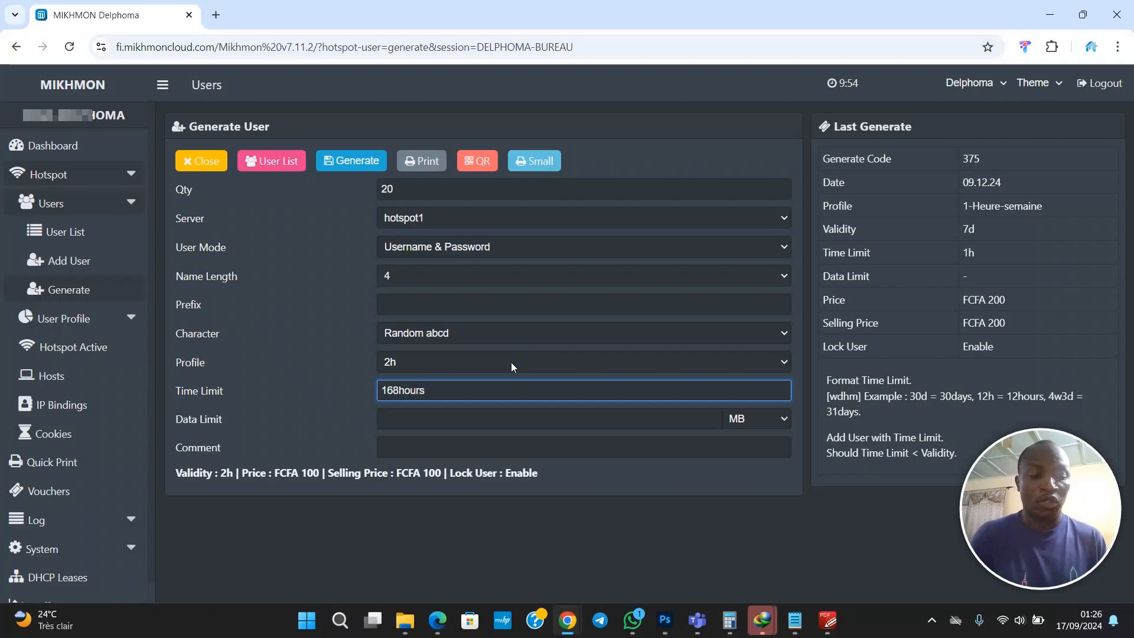
# Set the time limit of the generated users to 2h and leave the data limit empty
pyautogui.press('BackSpace')
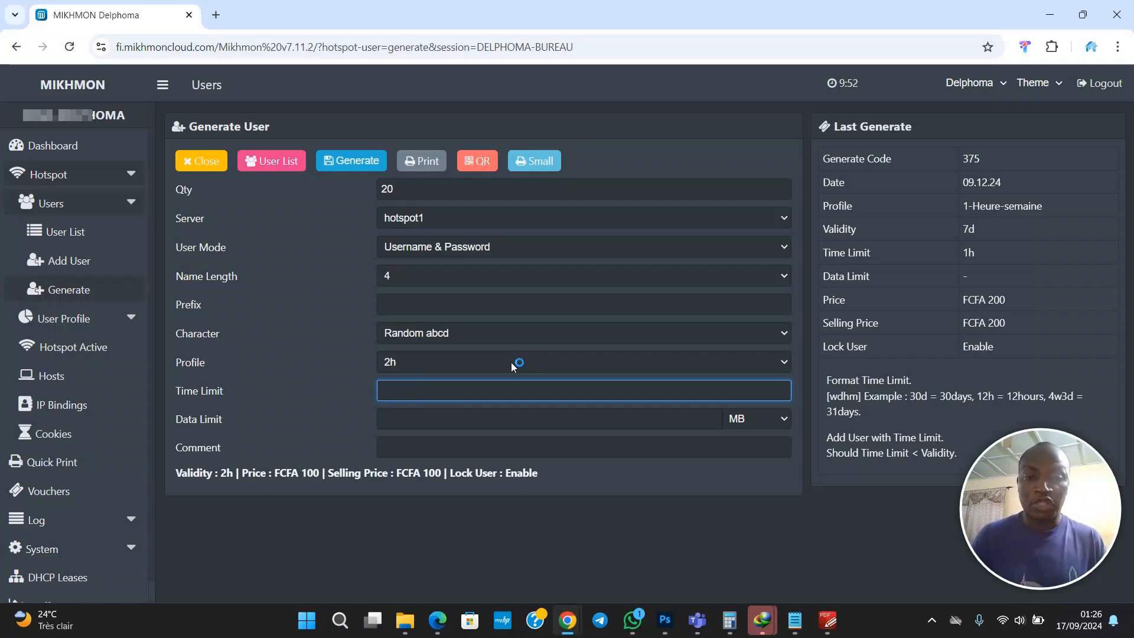
pyautogui.write('2h')
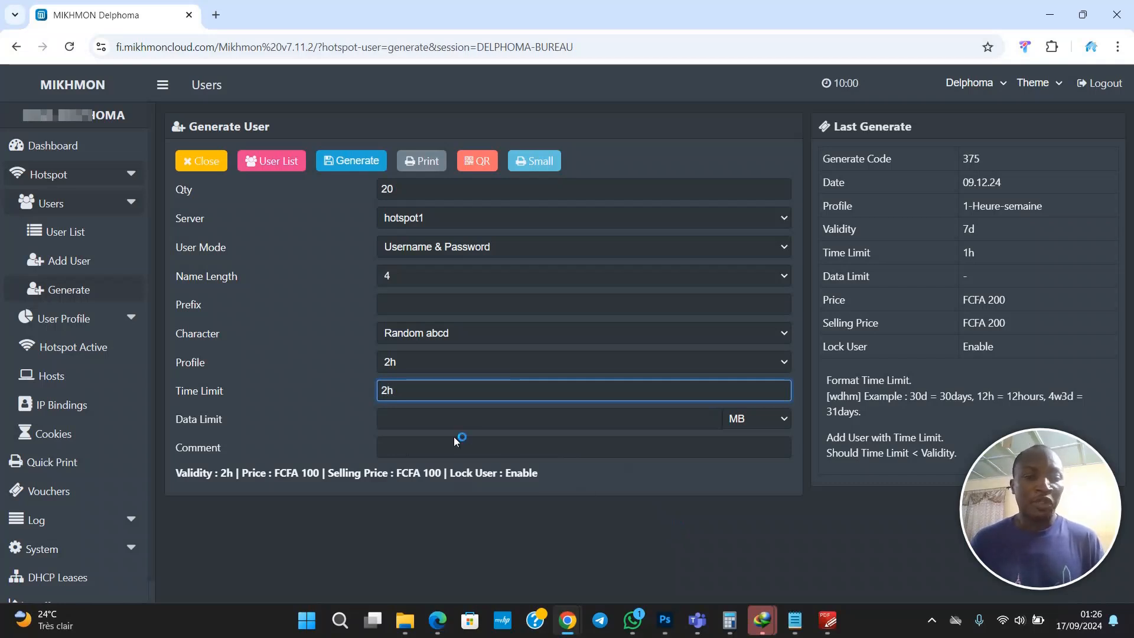
pyautogui.click(441, 426)
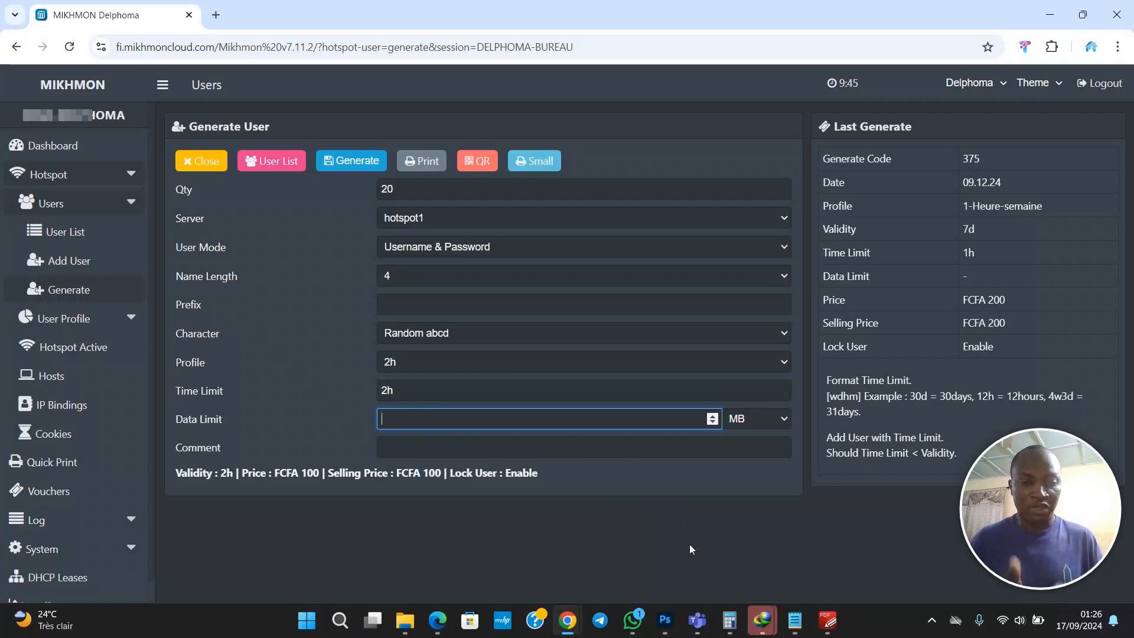
pyautogui.write('2')
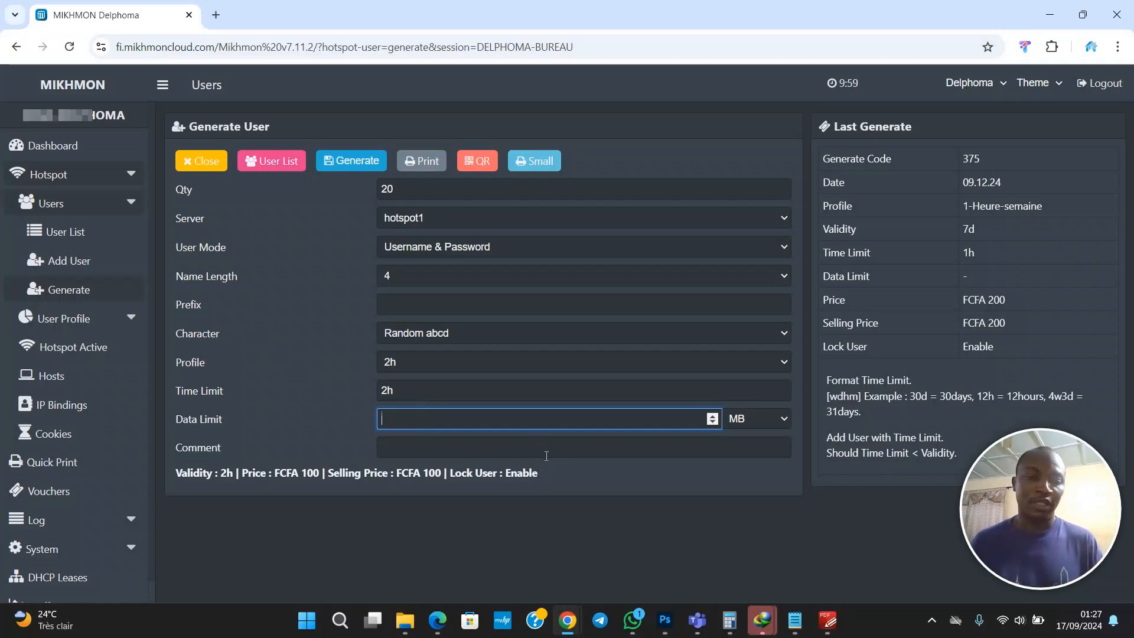
pyautogui.click(566, 490)
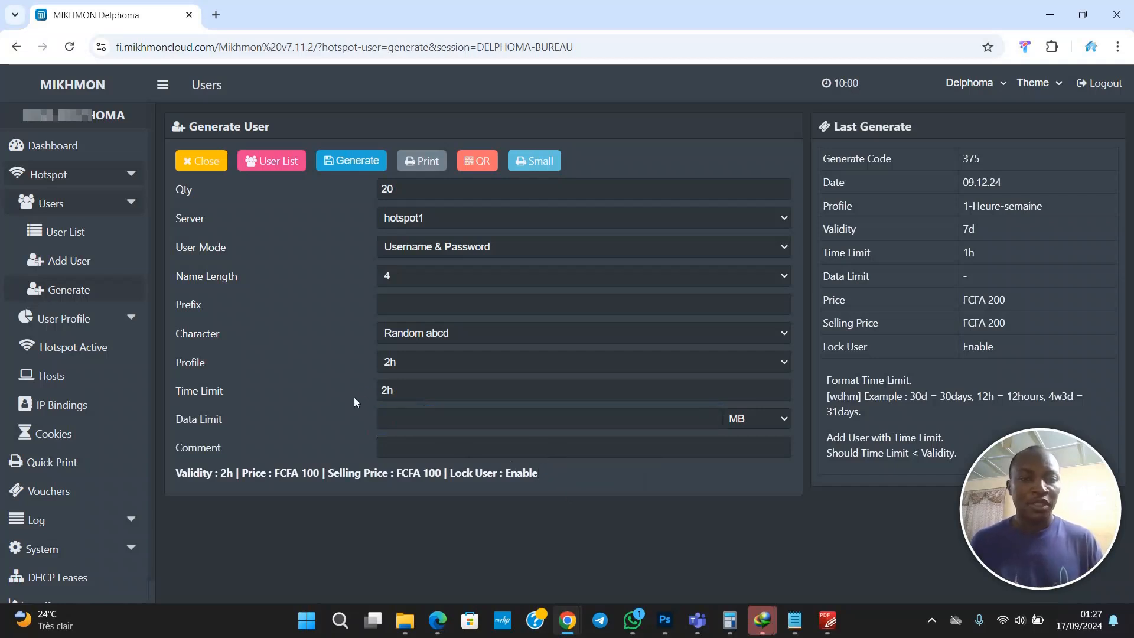
# Clear the time limit of the generated users and enter it again as 2h
pyautogui.moveTo(394, 390); pyautogui.dragTo(368, 392)
pyautogui.press('BackSpace')
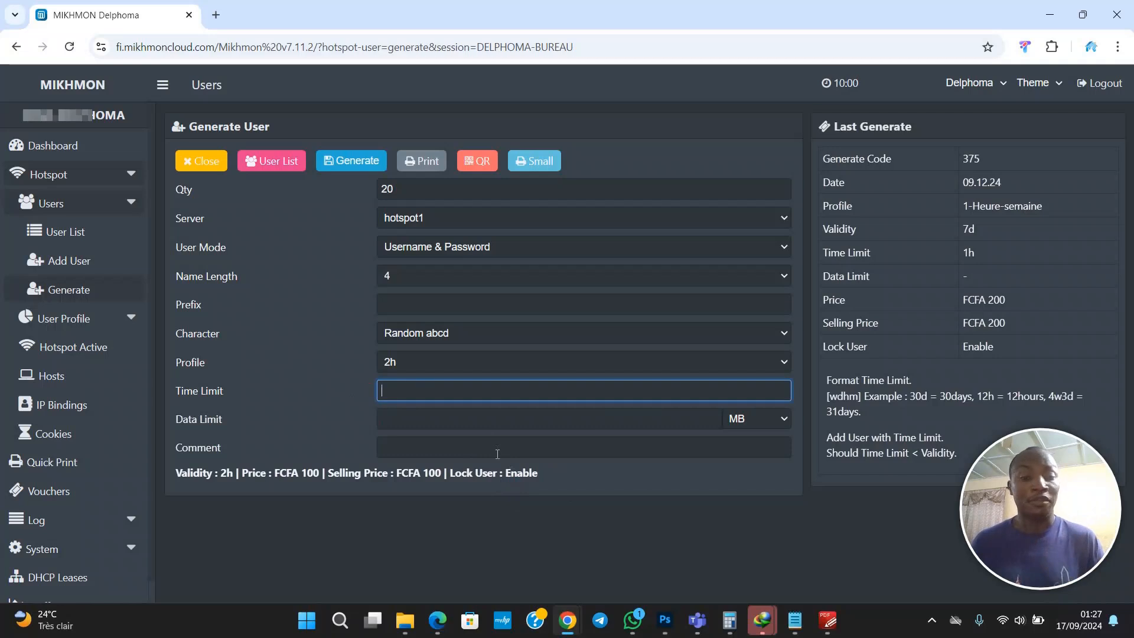
pyautogui.write('2h')
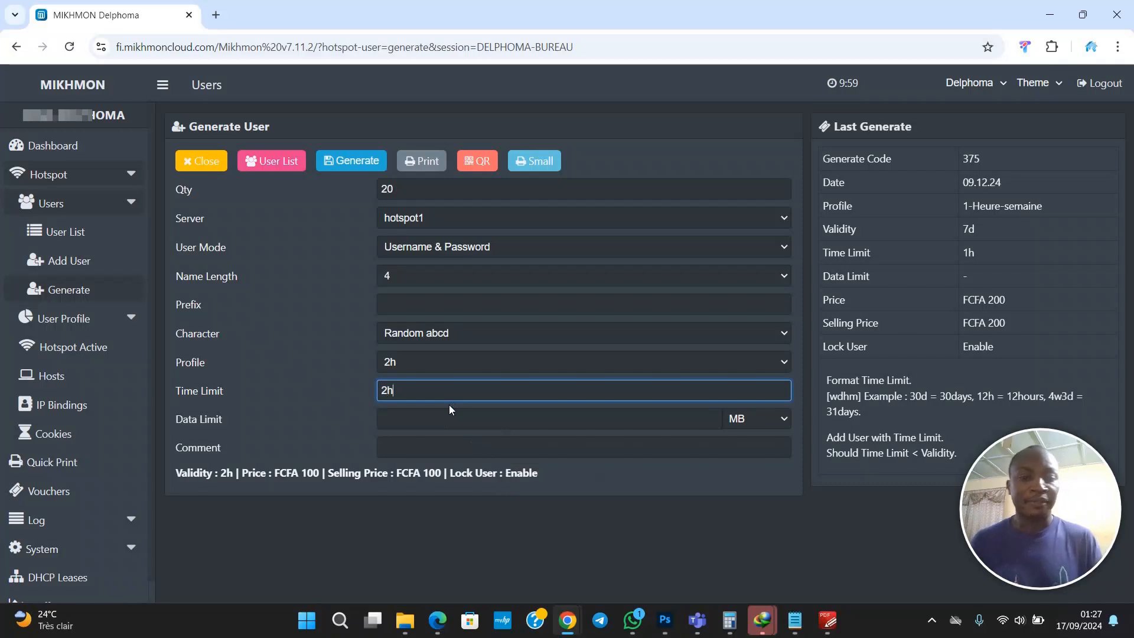
pyautogui.click(395, 424)
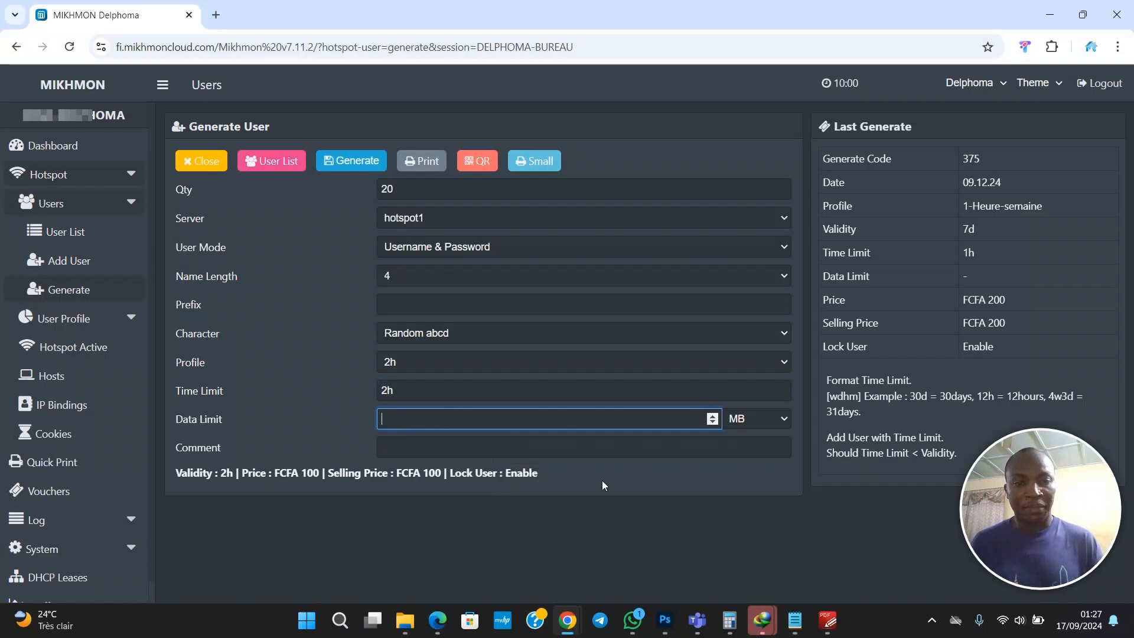
pyautogui.click(618, 497)
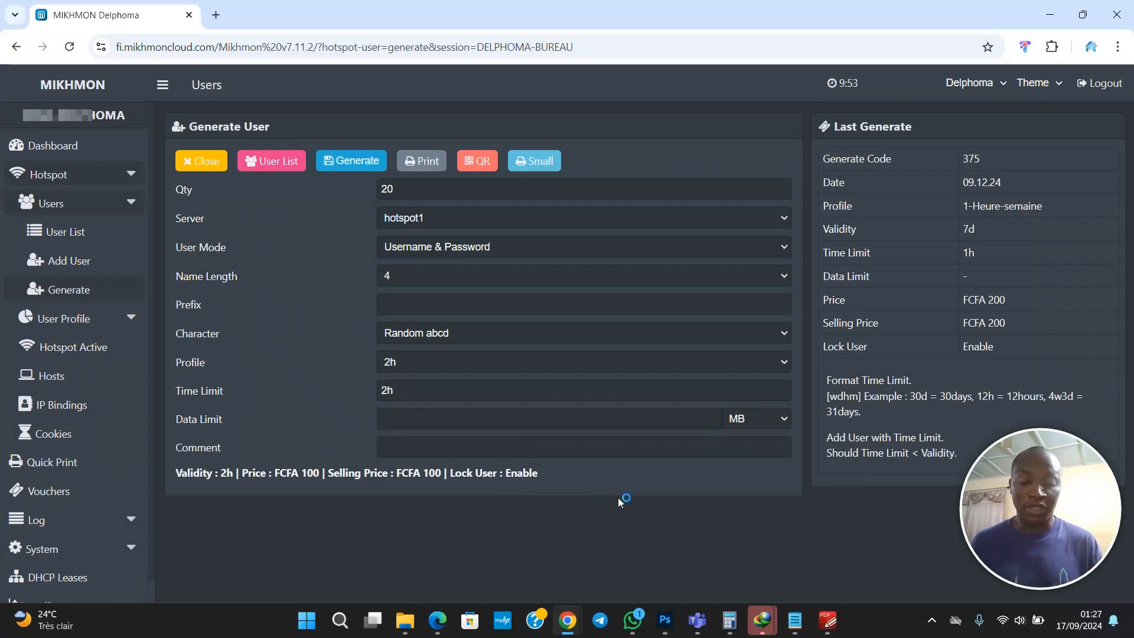
# Set the data limit of the generated users to 2 GB
pyautogui.click(385, 423)
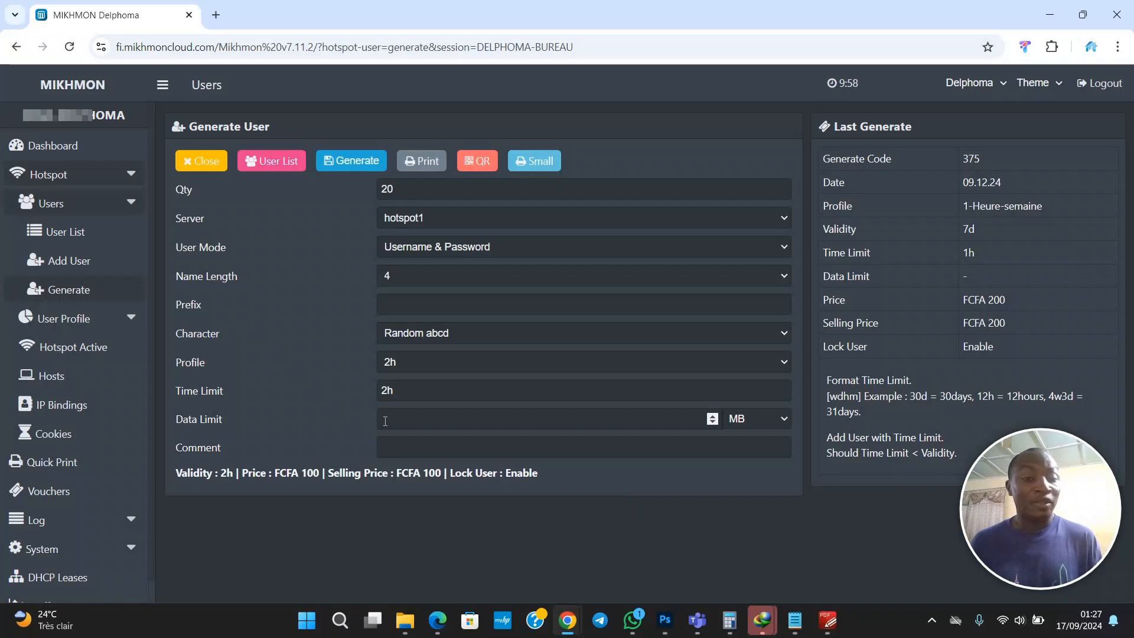
pyautogui.click(386, 421)
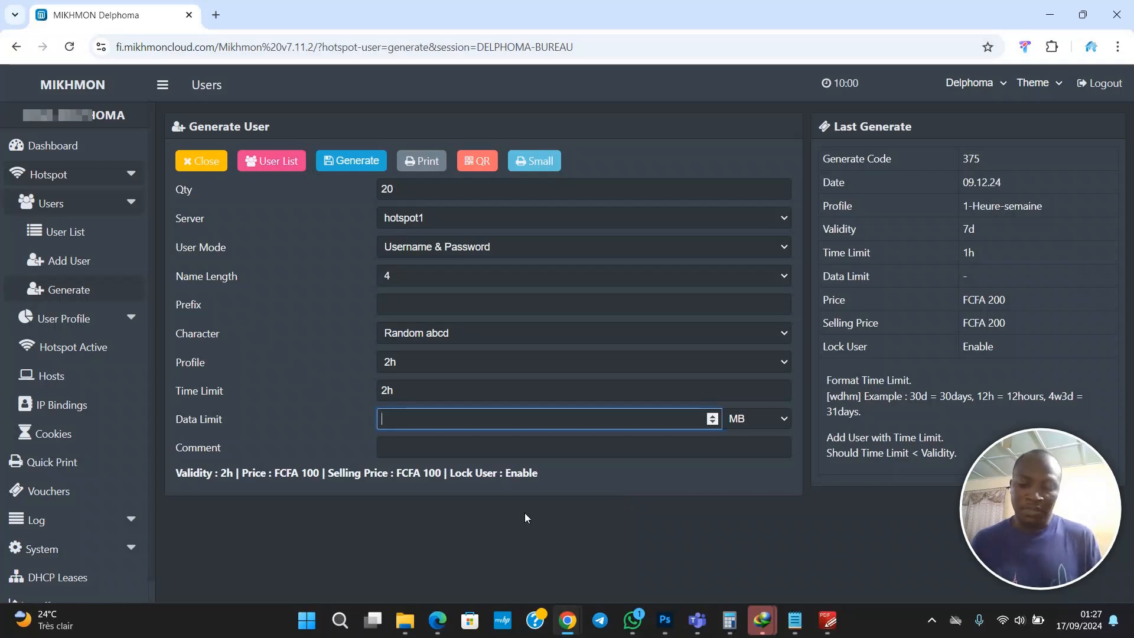
pyautogui.write('2')
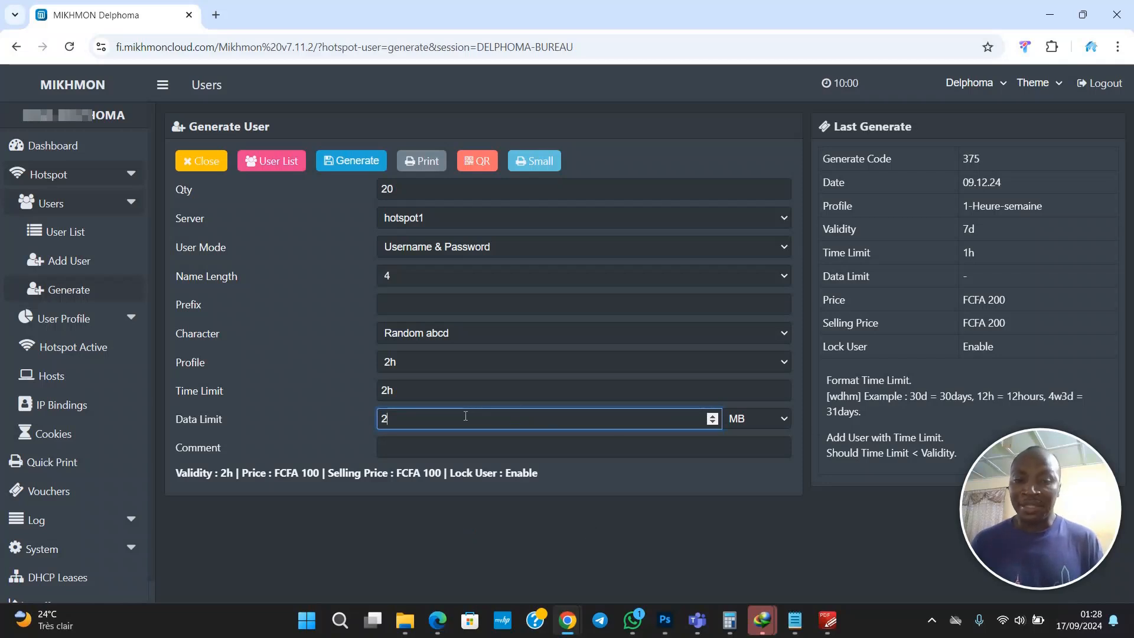
pyautogui.click(784, 419)
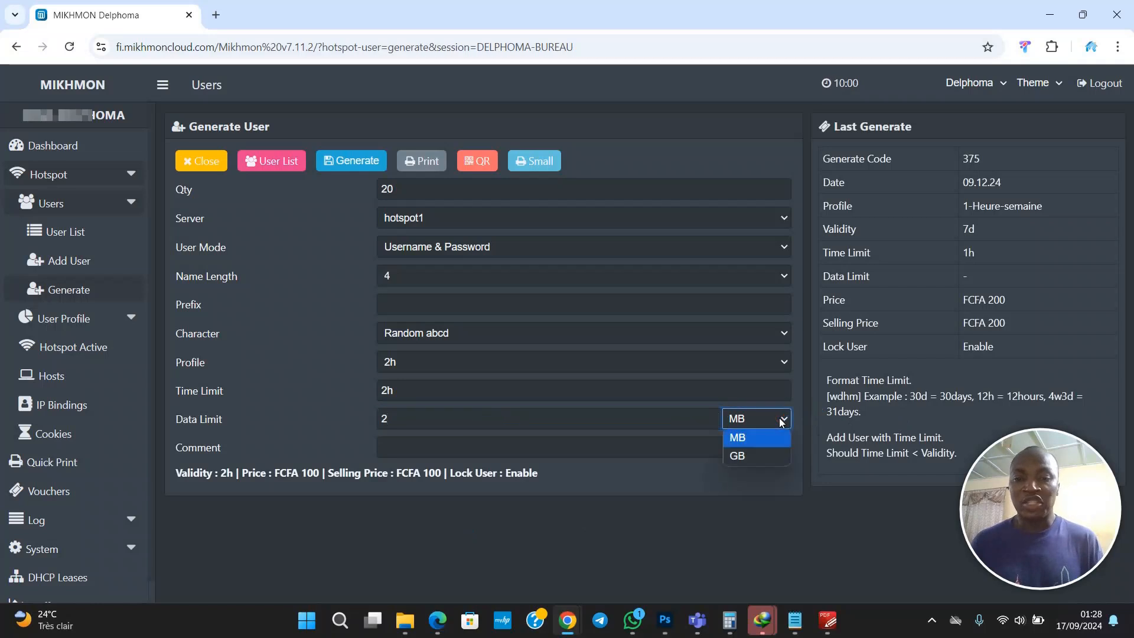
pyautogui.click(737, 456)
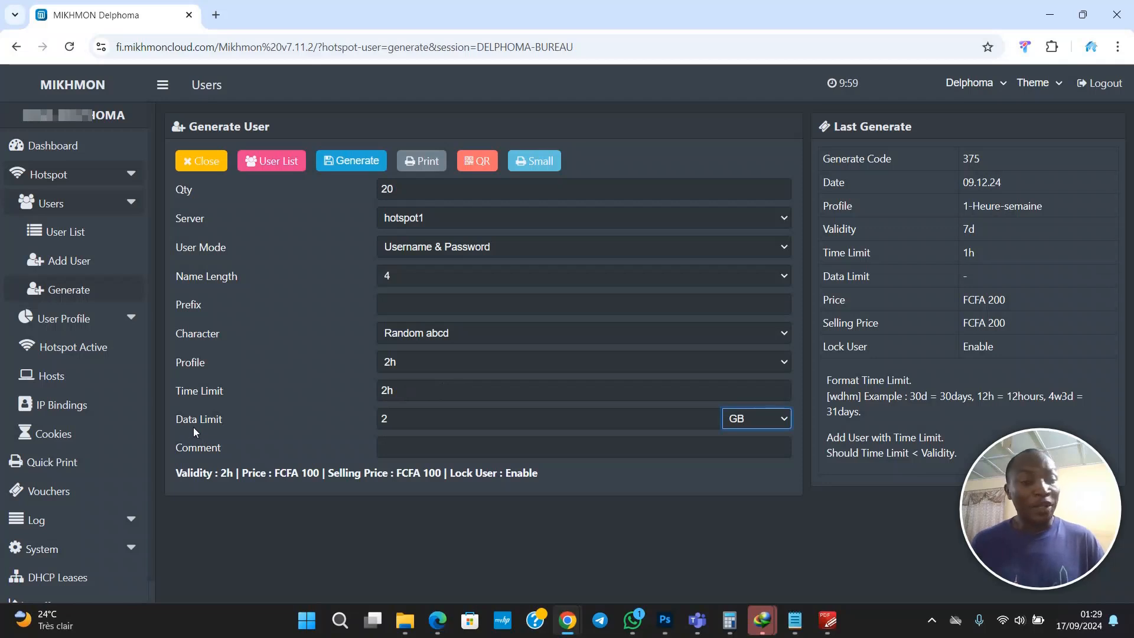
pyautogui.click(434, 423)
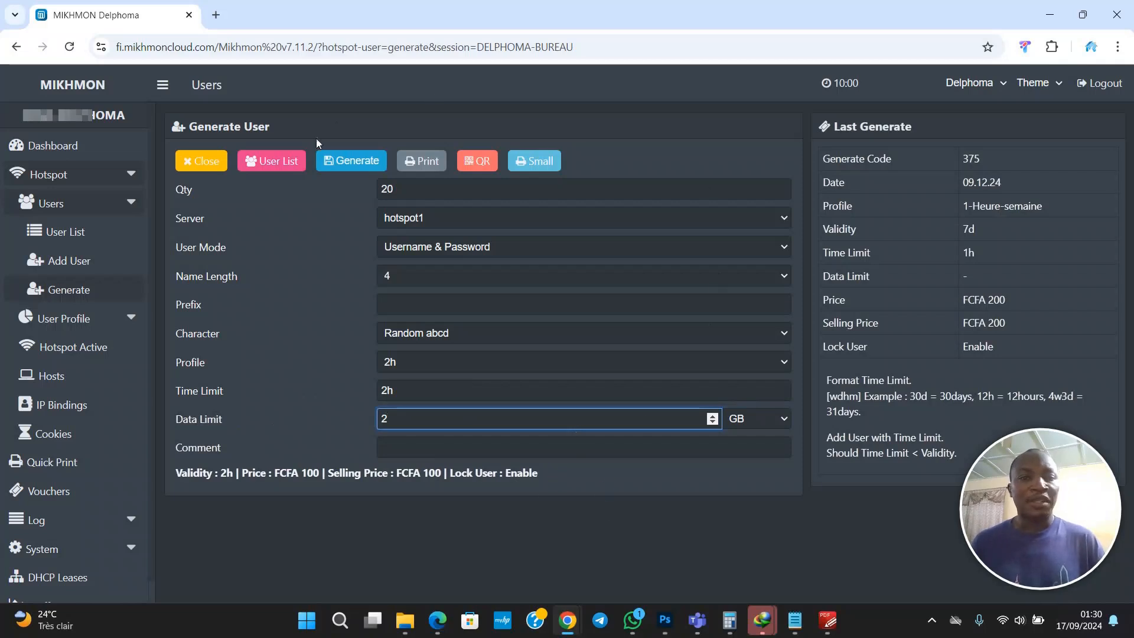
# Generate the batch of hotspot users and check its profile and validity in the last-generation summary
pyautogui.click(351, 169)
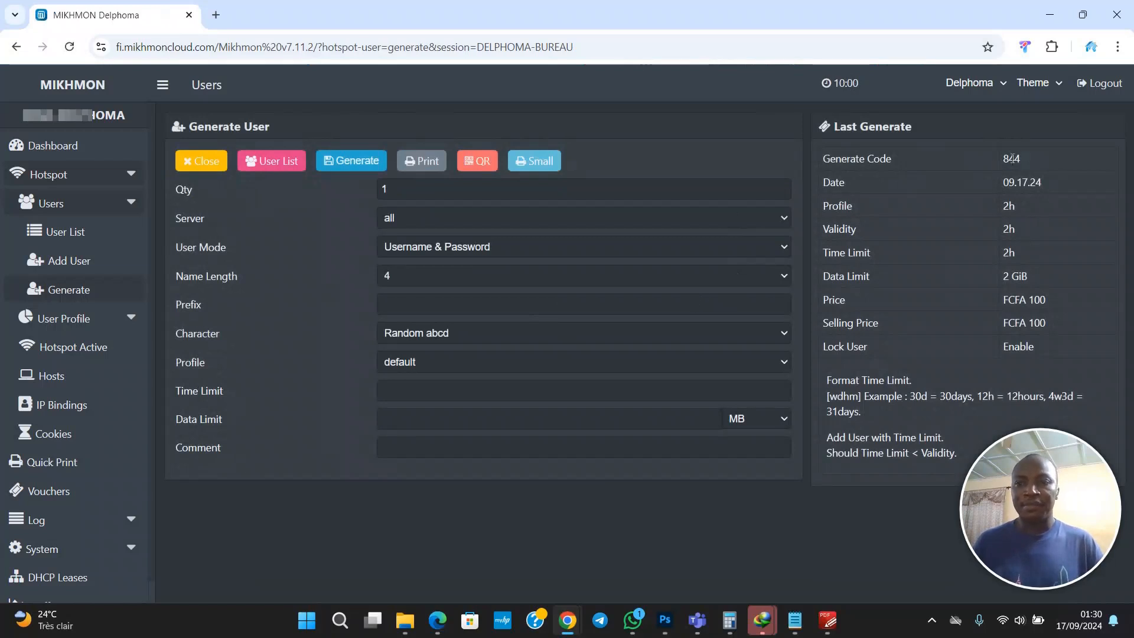
pyautogui.doubleClick(1009, 206)
pyautogui.click(1002, 233)
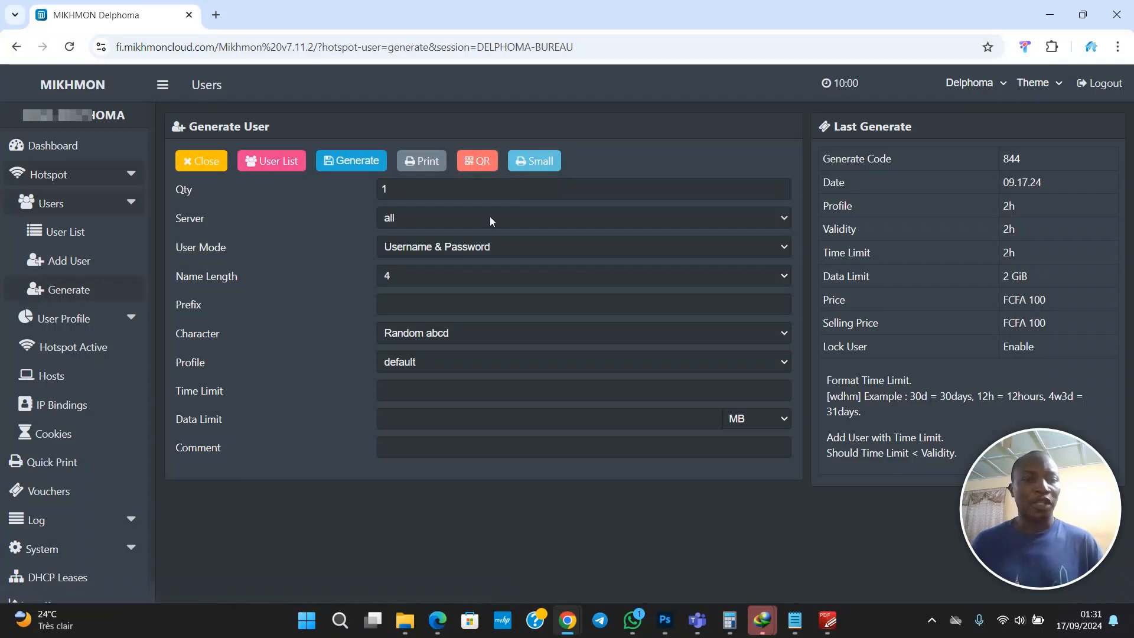
# Preview the standard print layout of the new vouchers, check the available print destinations, and close it without saving
pyautogui.click(542, 167)
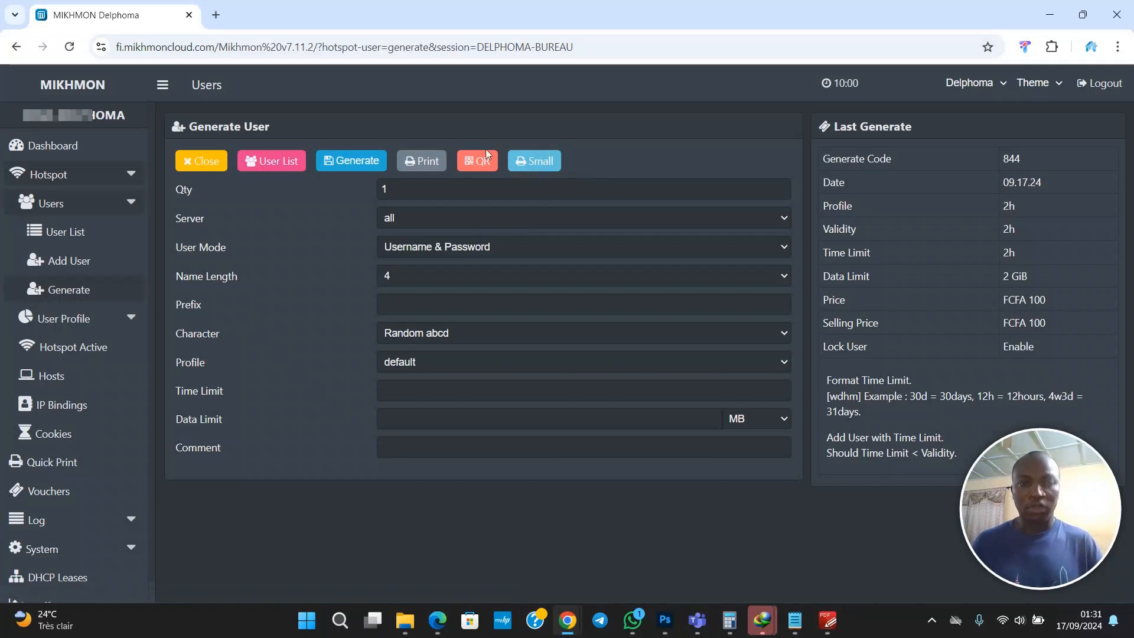
pyautogui.click(429, 165)
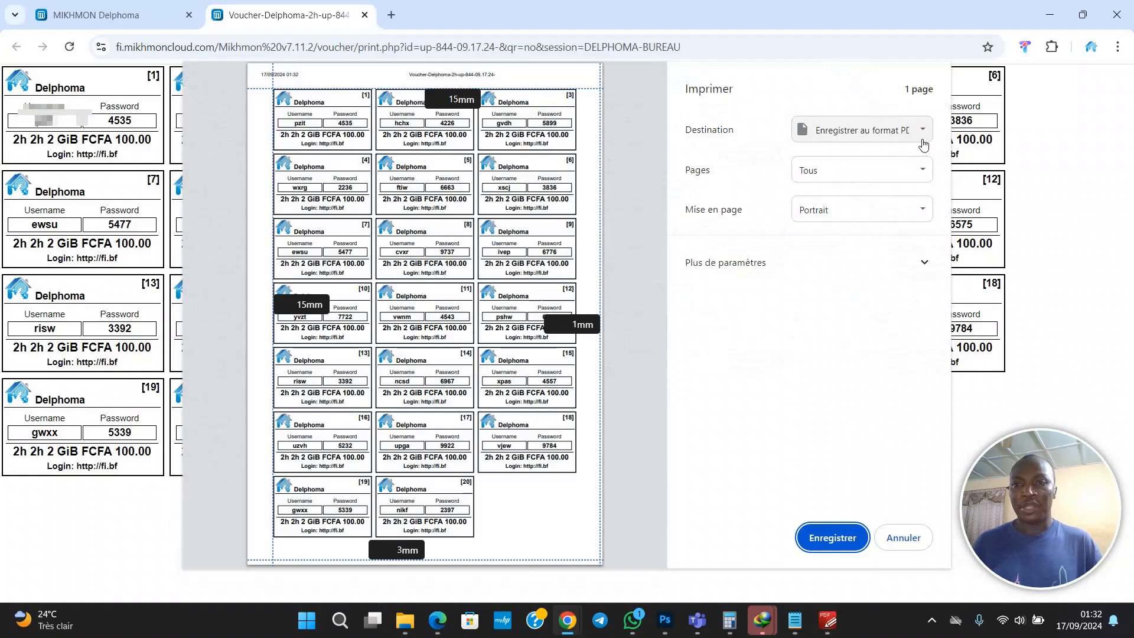
pyautogui.click(845, 136)
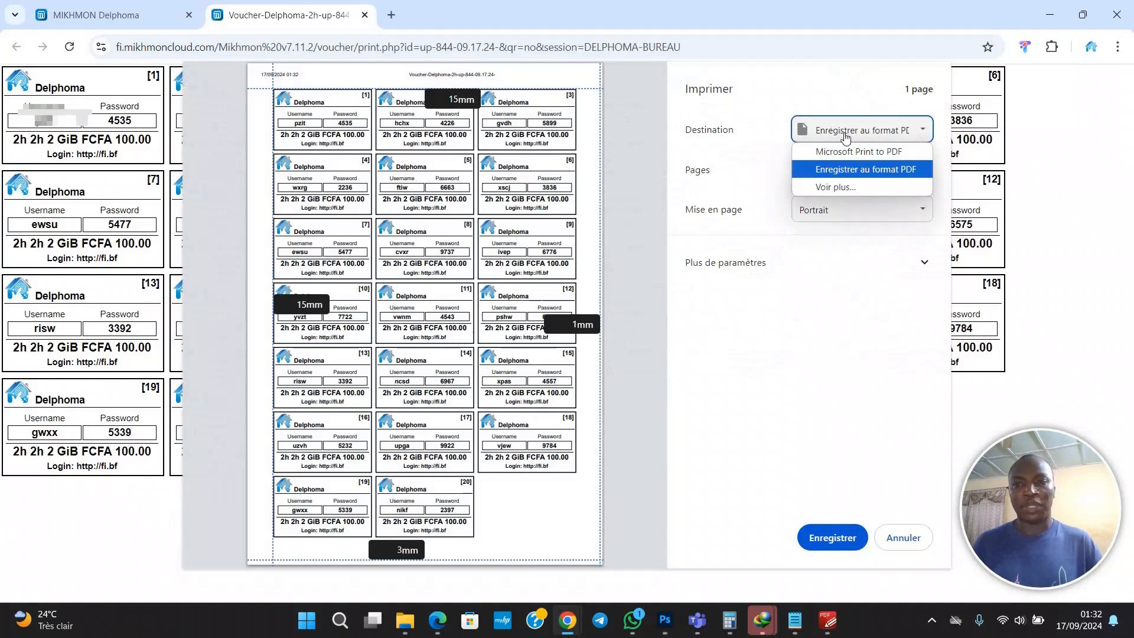
pyautogui.click(845, 135)
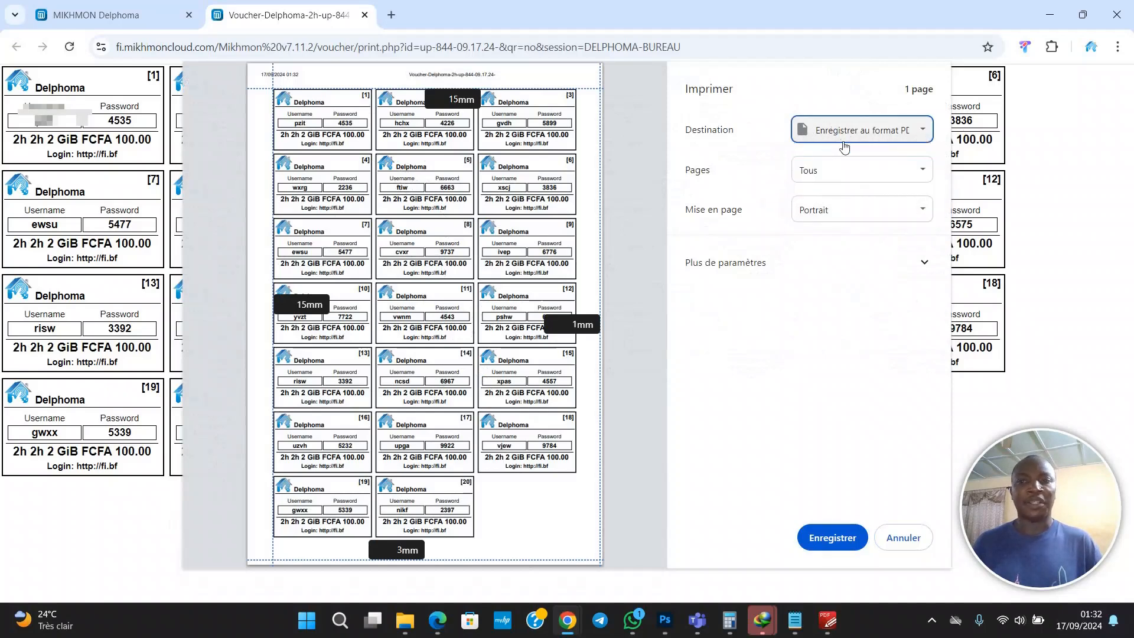
pyautogui.click(909, 544)
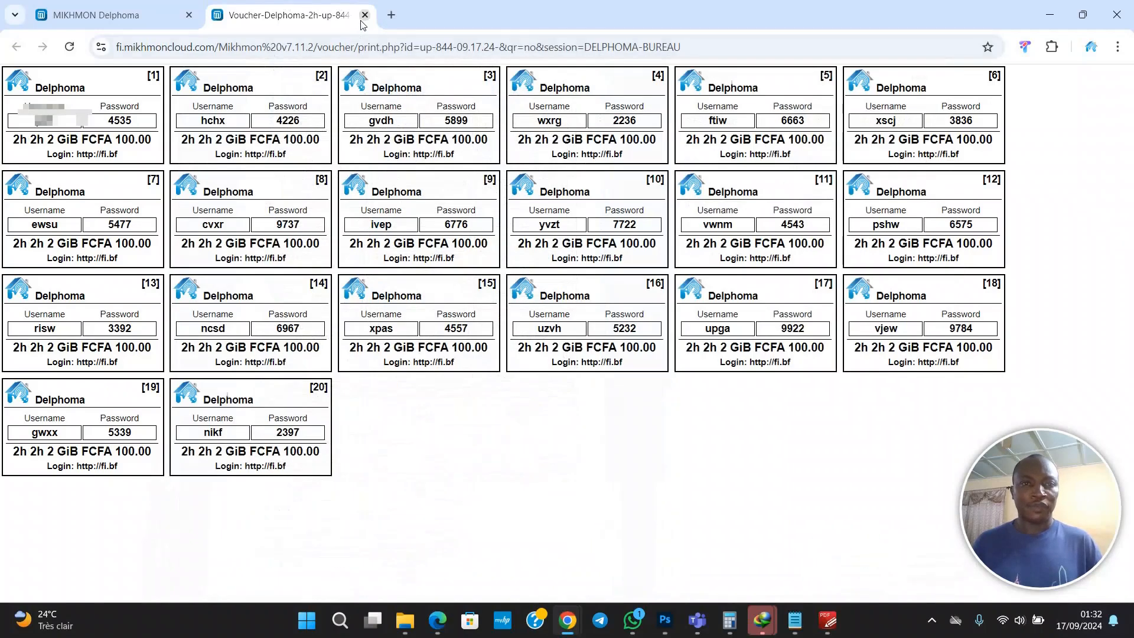
pyautogui.click(364, 14)
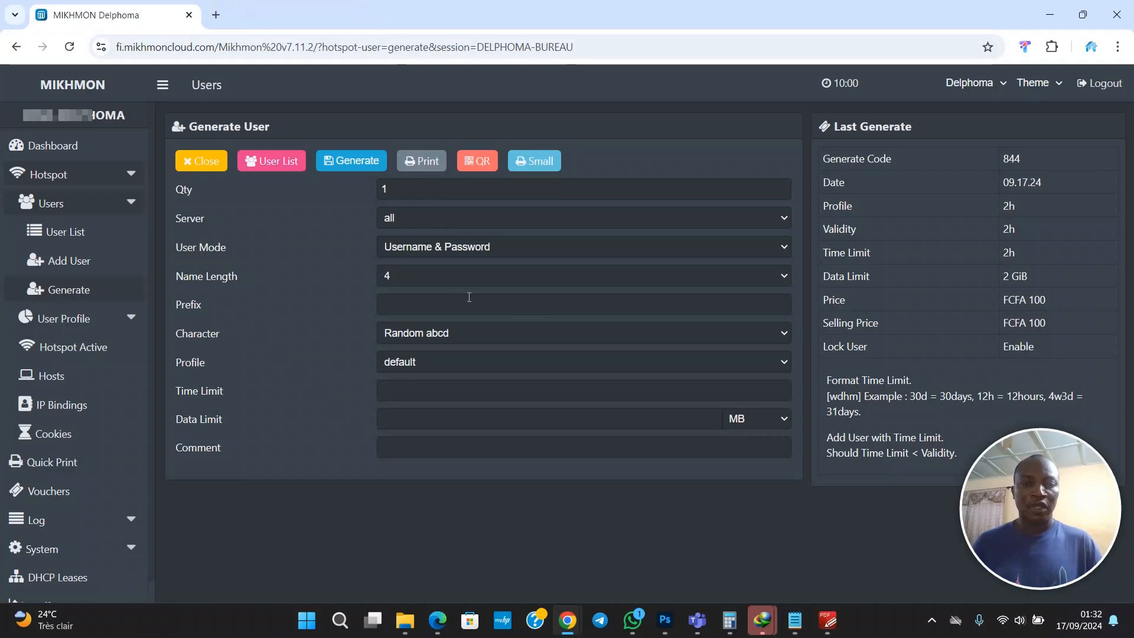
# Preview both pages of the QR-code print layout of the vouchers and close it without saving
pyautogui.click(473, 169)
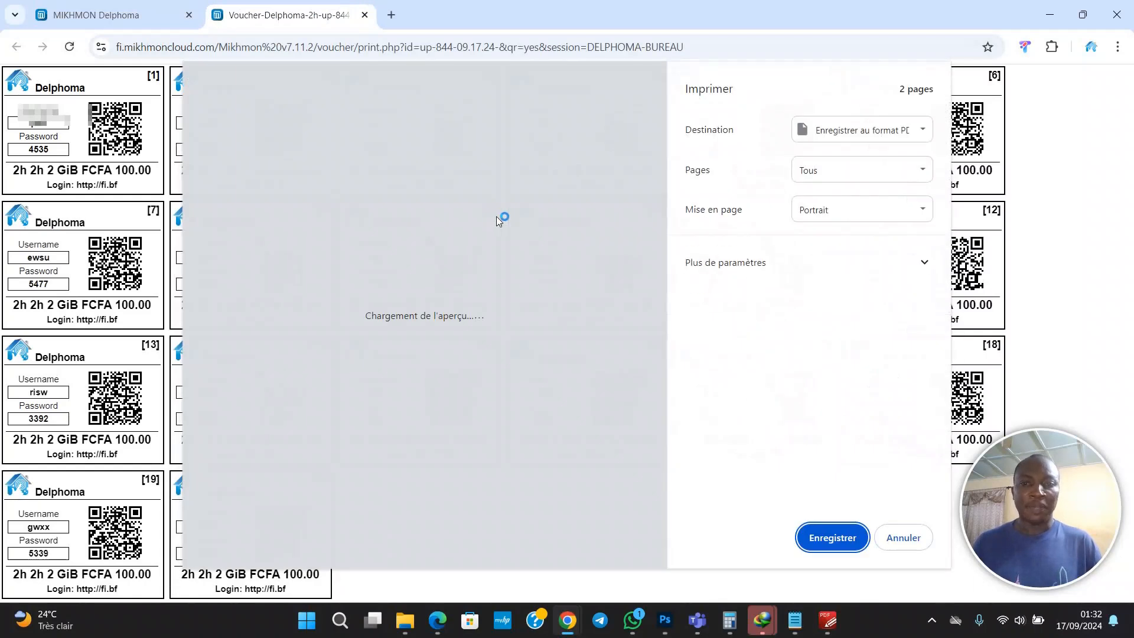
pyautogui.scroll(-5, 522, 301)
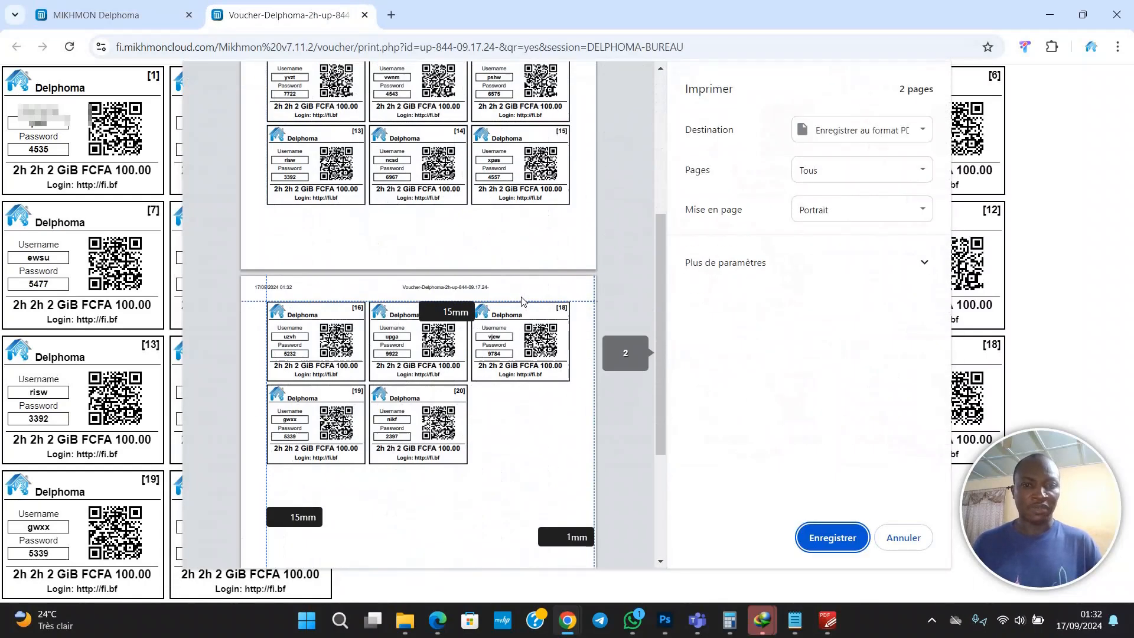
pyautogui.scroll(-4, 522, 301)
pyautogui.scroll(9, 522, 308)
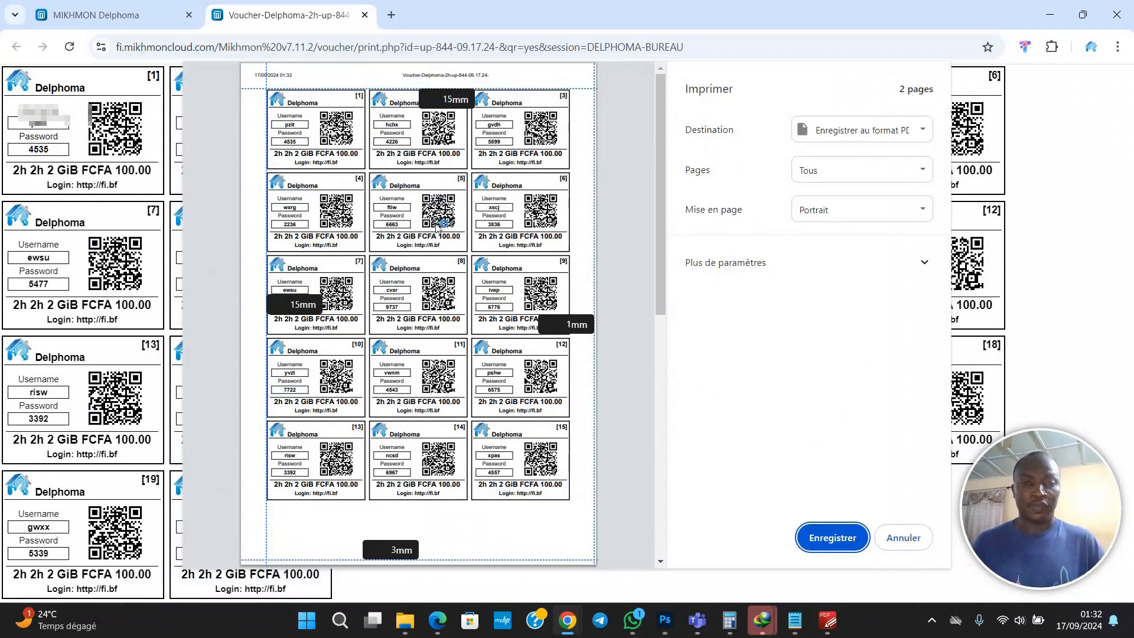
pyautogui.click(891, 538)
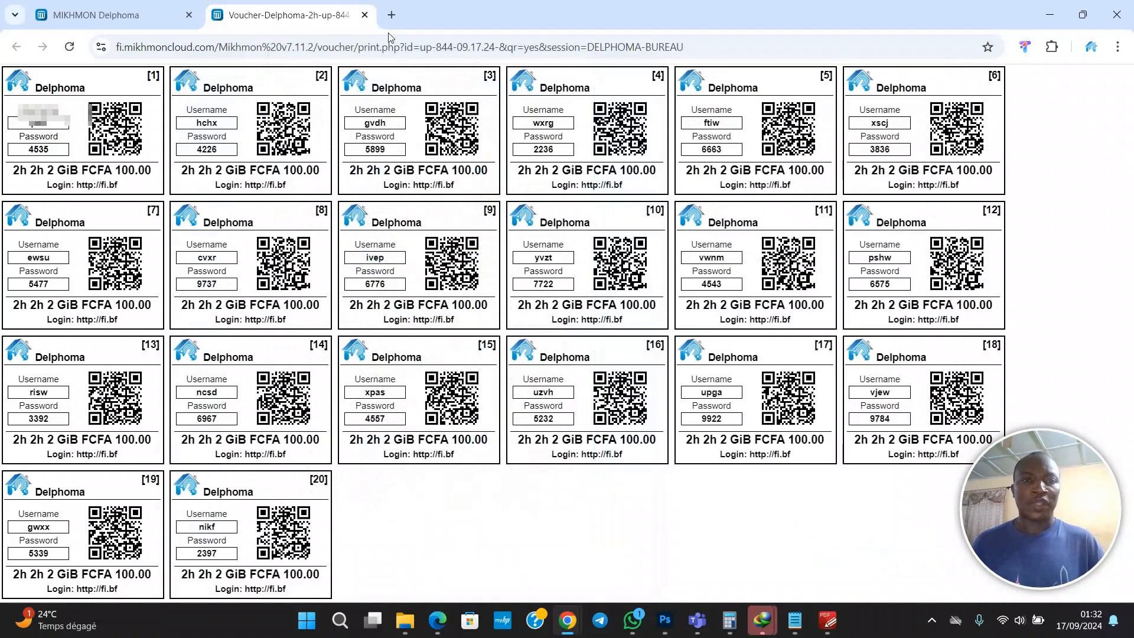
pyautogui.click(364, 15)
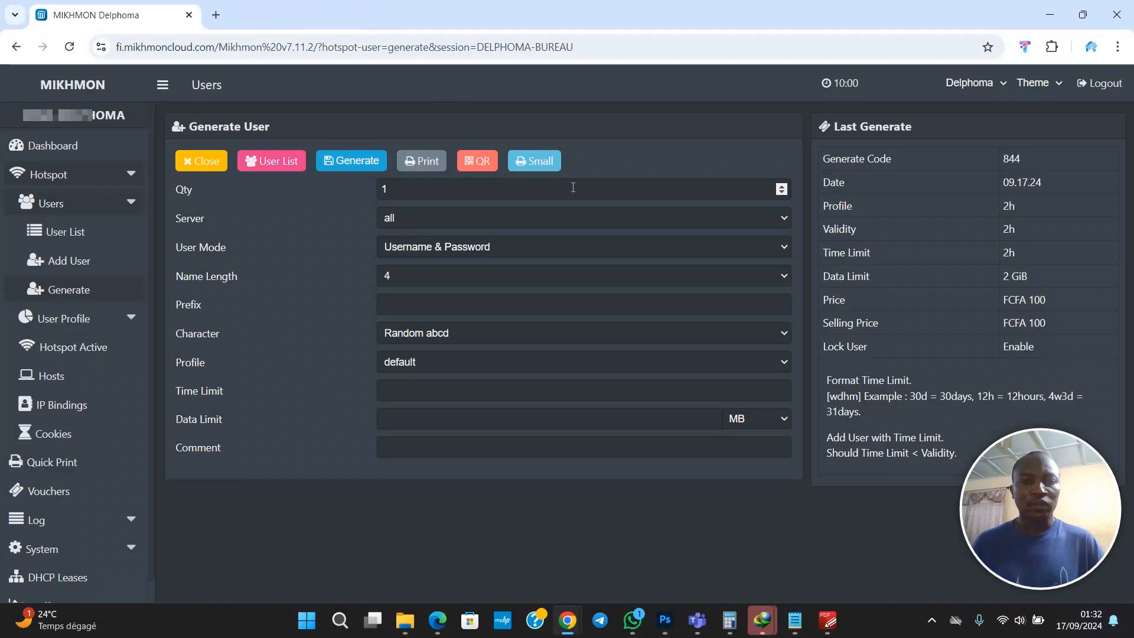
# Preview the small print layout of the vouchers and close it without saving
pyautogui.click(542, 162)
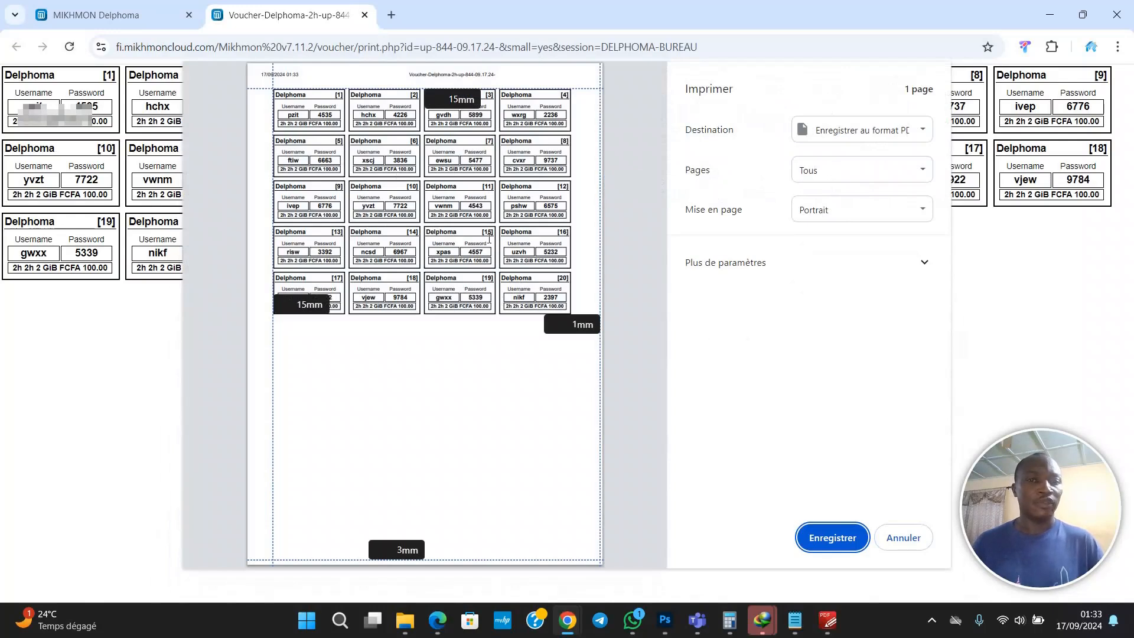
pyautogui.click(899, 538)
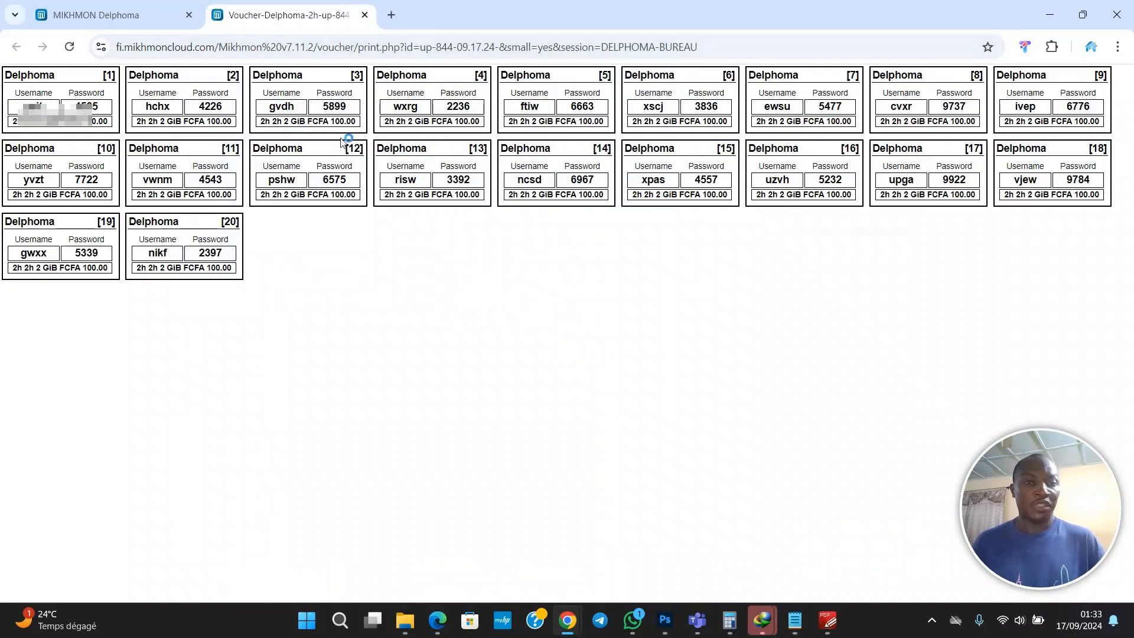
pyautogui.click(364, 15)
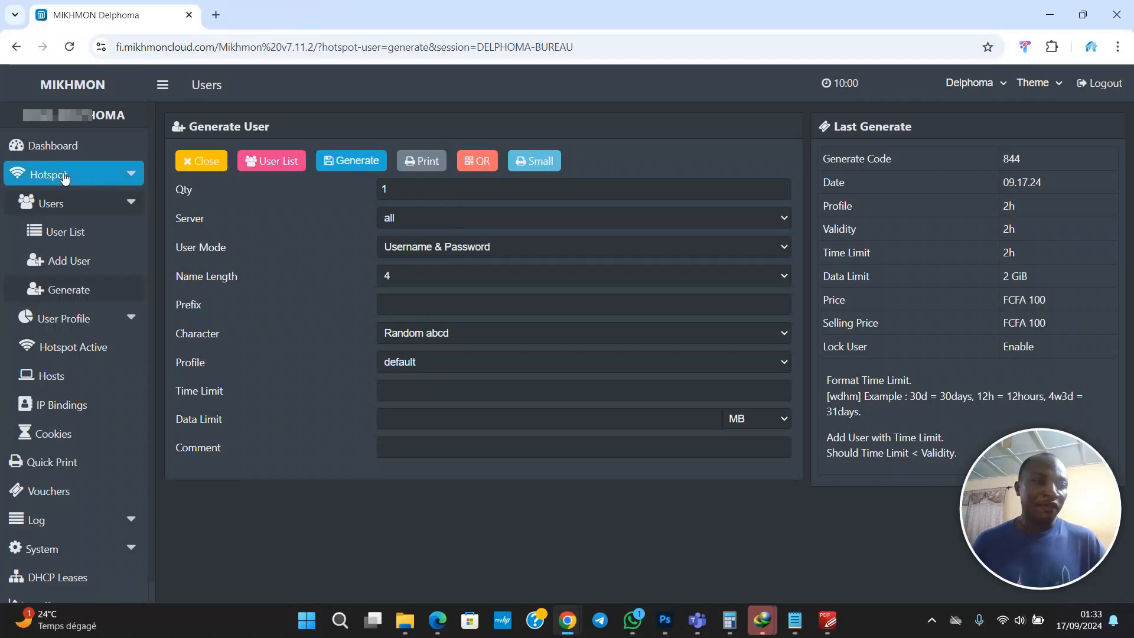
# Go through the dashboard to the list of all hotspot users and filter it by the 2h profile
pyautogui.click(60, 153)
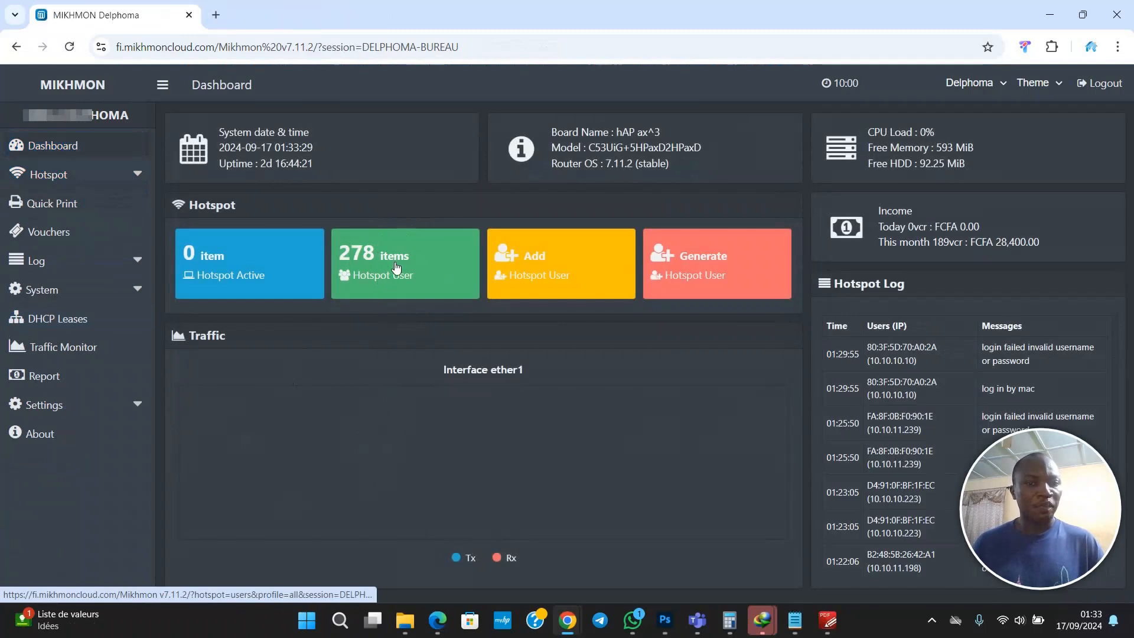
pyautogui.click(392, 267)
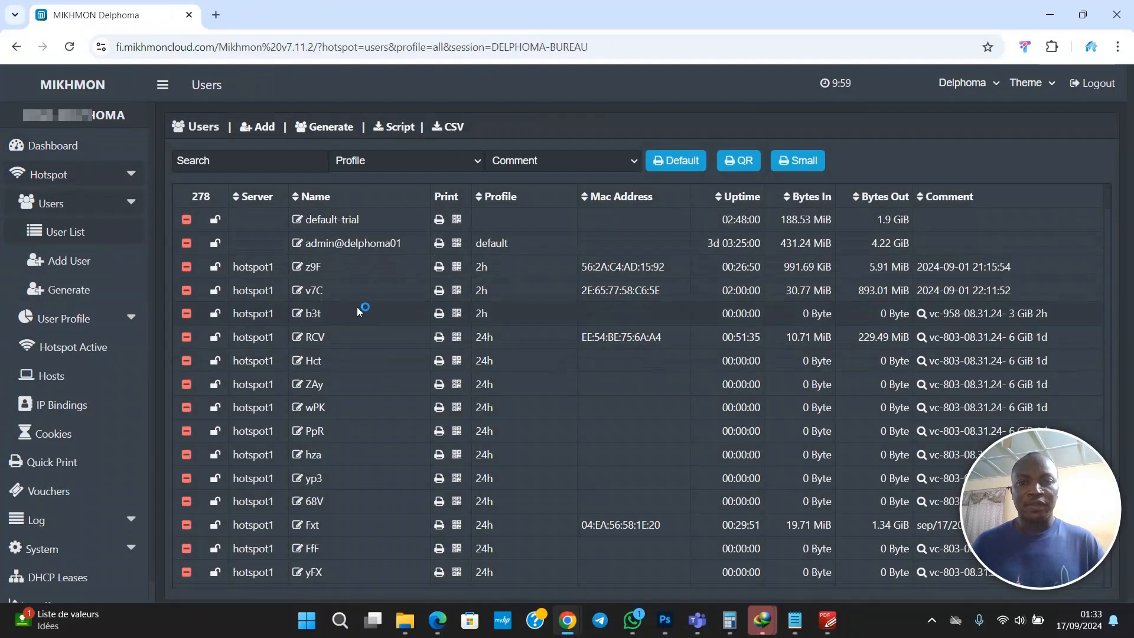
pyautogui.click(388, 162)
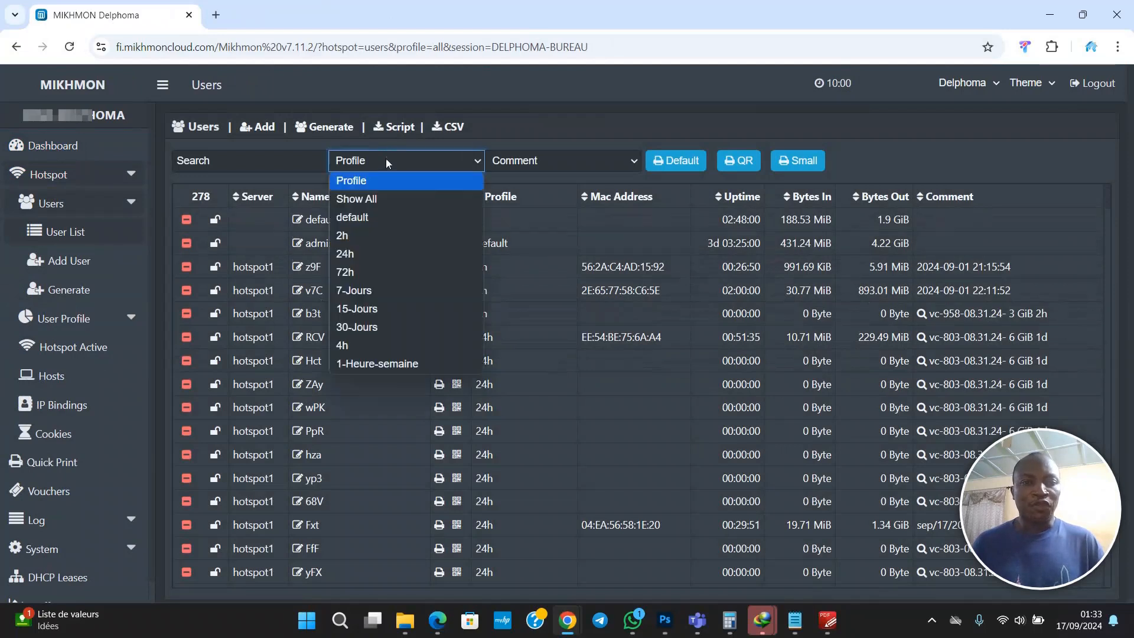
pyautogui.click(352, 240)
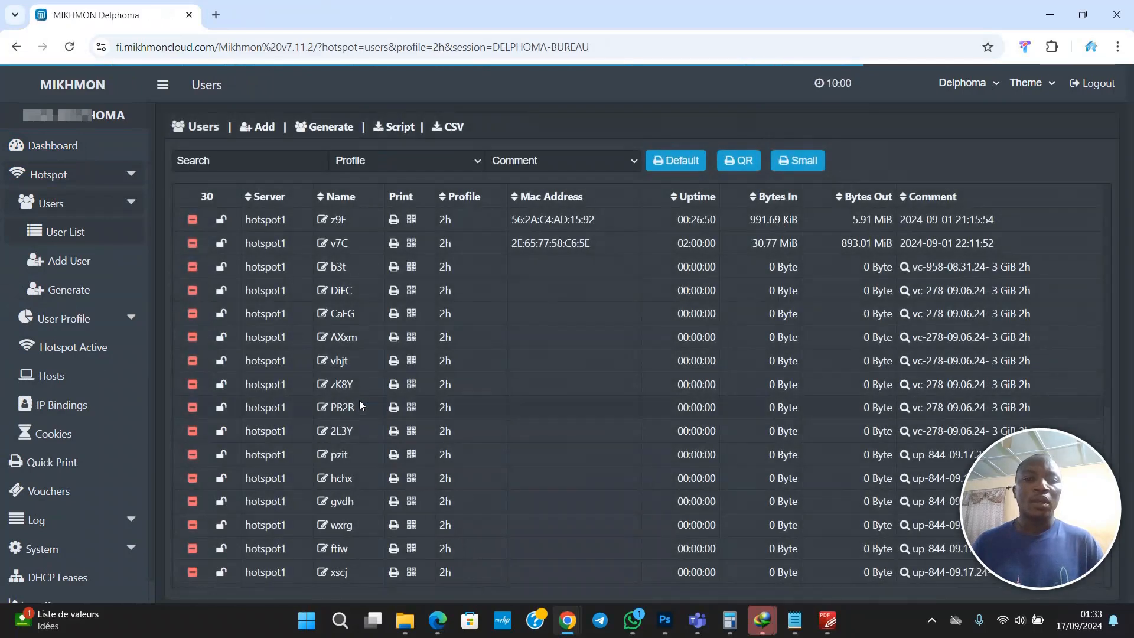
pyautogui.scroll(-5, 366, 313)
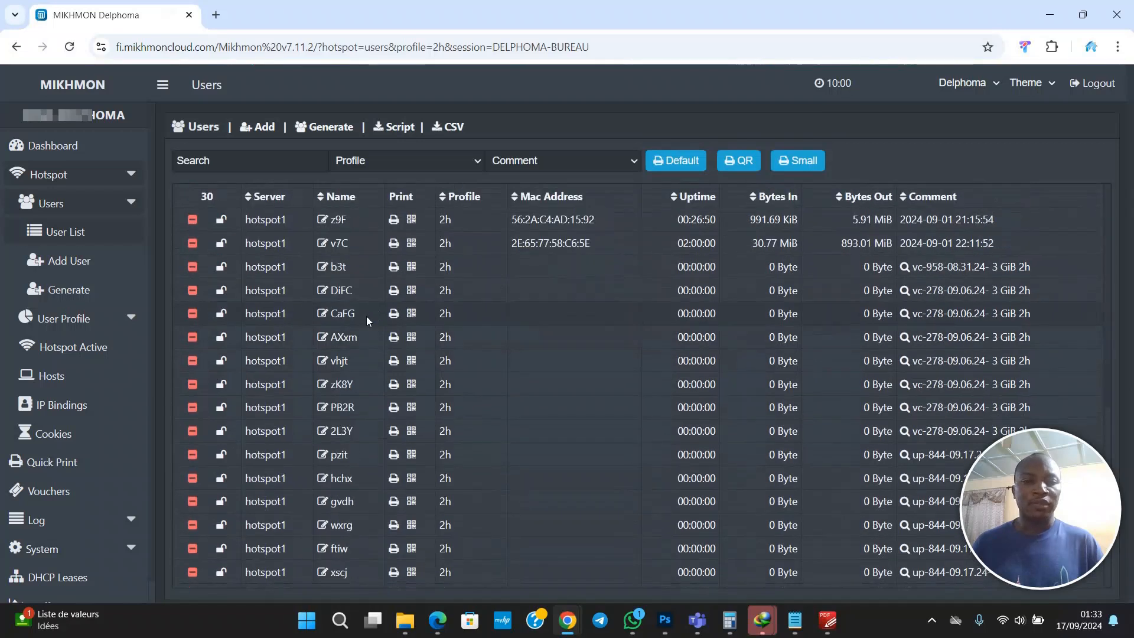
# Filter the users by the comment up-844-09.17.24- 2h, preview that batch in the default print layout, and cancel the printing
pyautogui.click(590, 163)
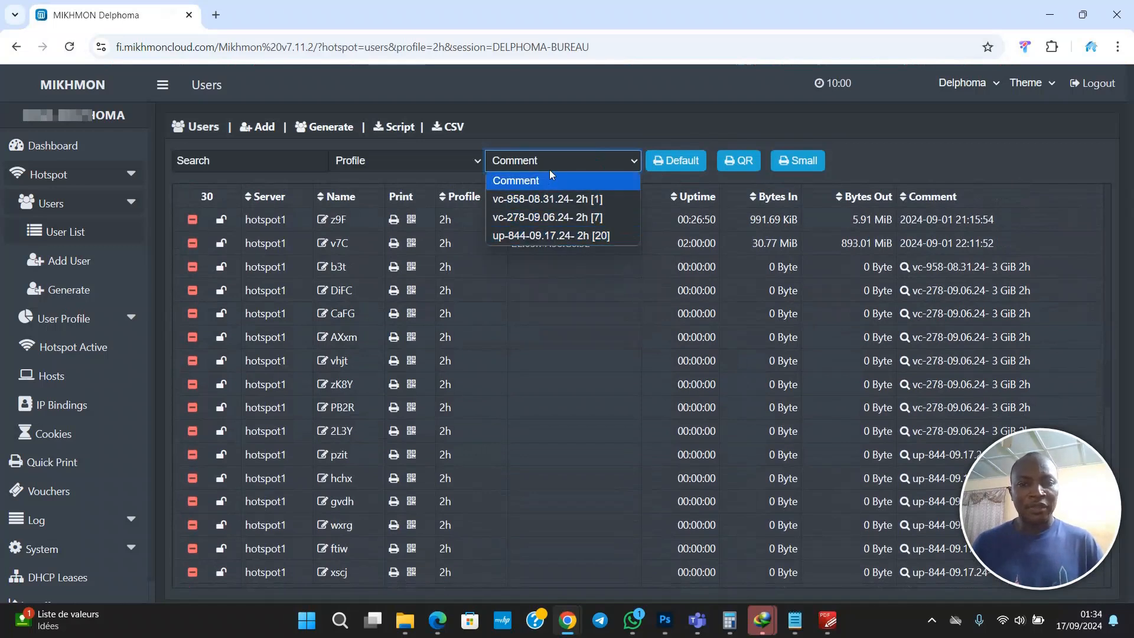
pyautogui.click(565, 239)
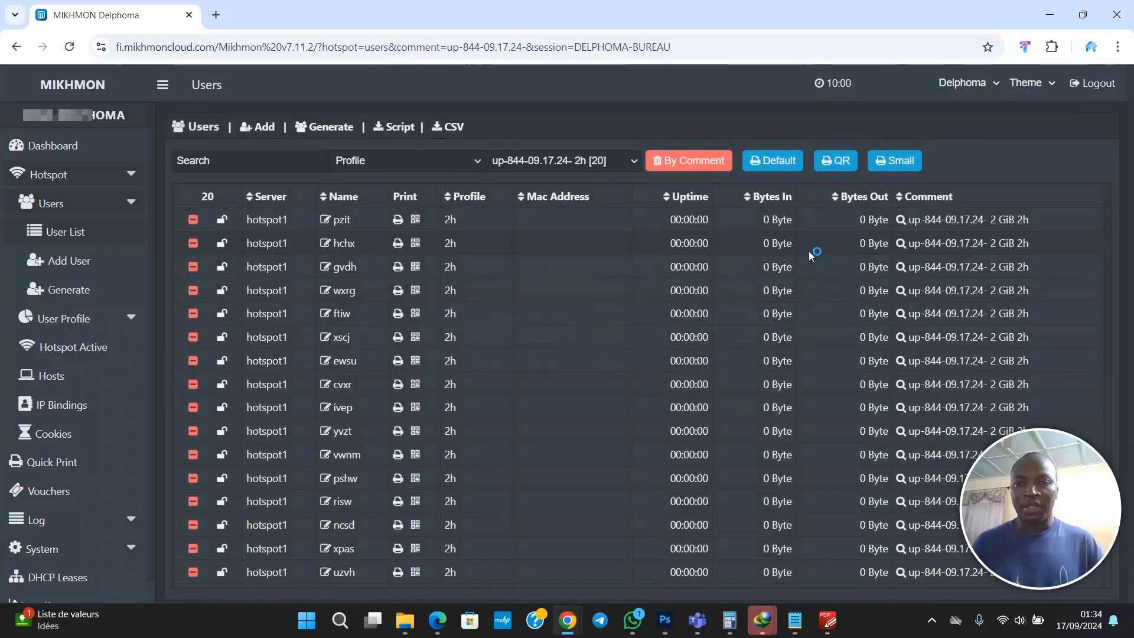
pyautogui.click(780, 170)
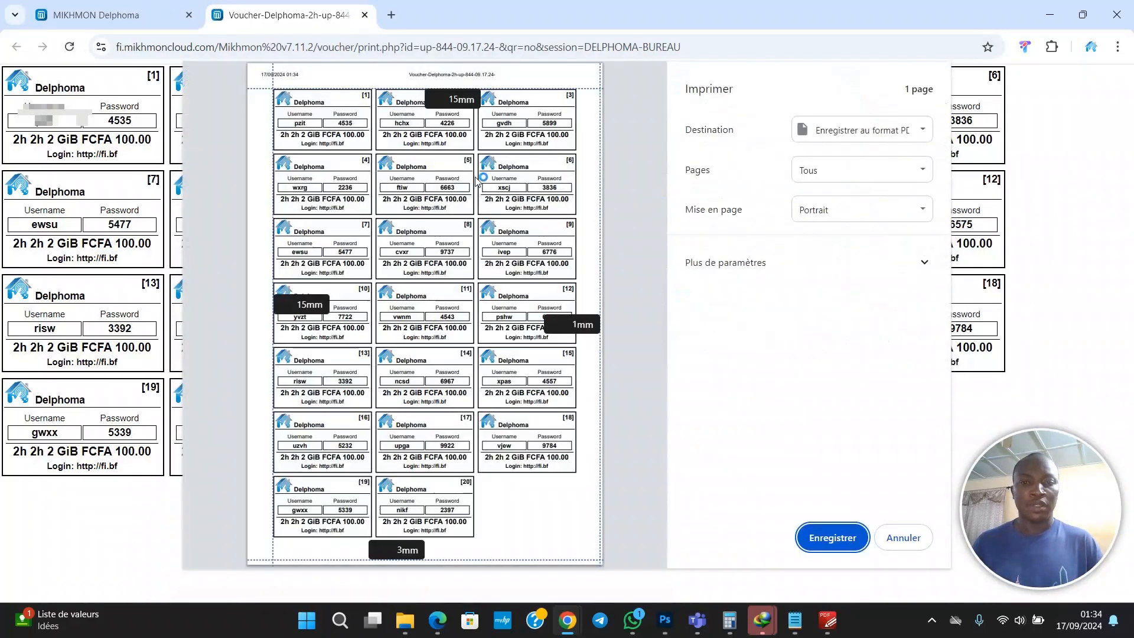
pyautogui.click(902, 537)
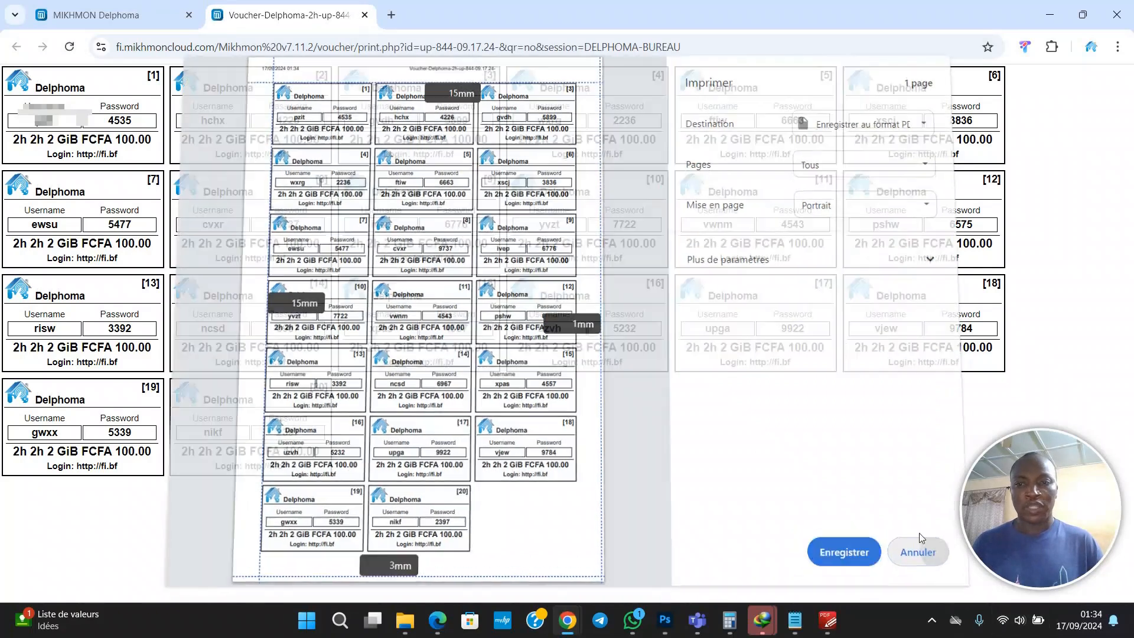
# Close the voucher print page and go back through the dashboard to the full list of hotspot users
pyautogui.click(365, 15)
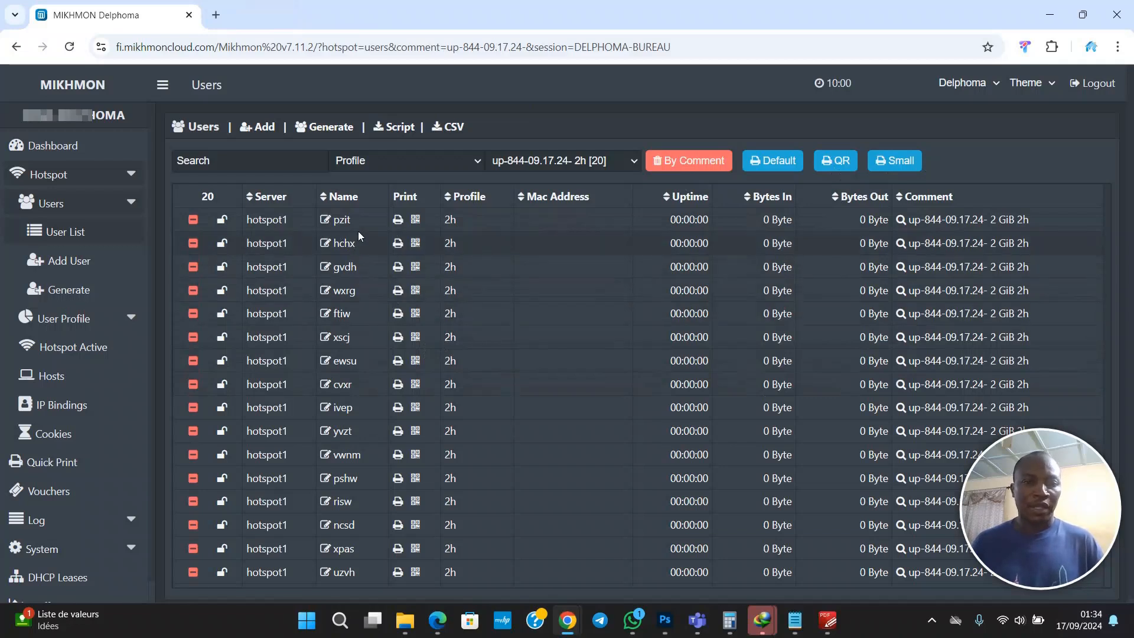
pyautogui.moveTo(359, 221); pyautogui.dragTo(335, 221)
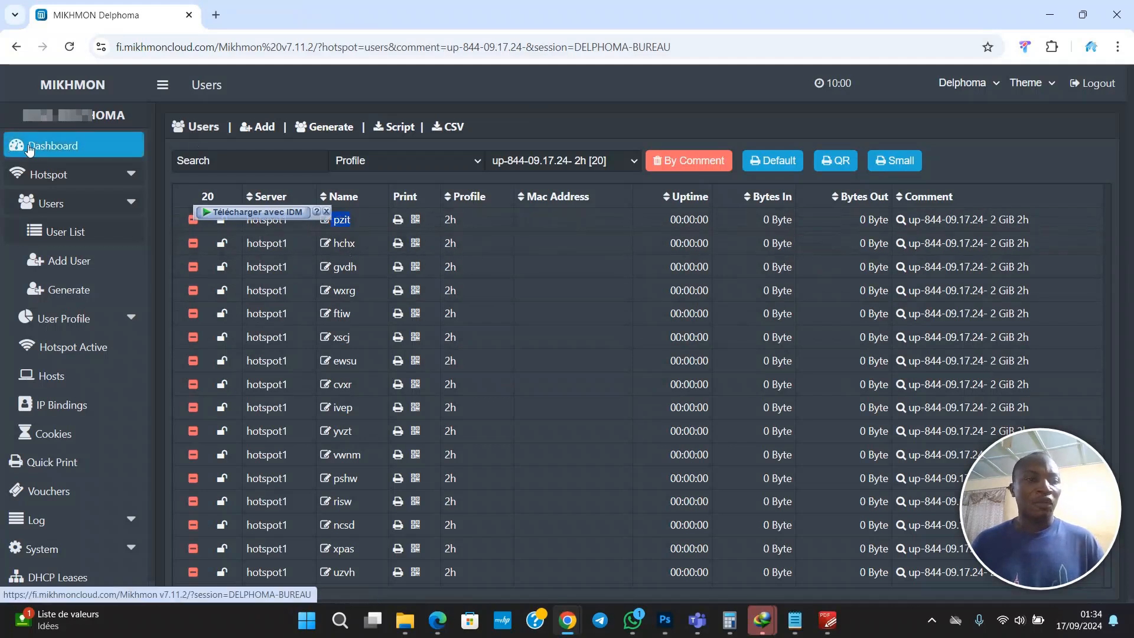
pyautogui.click(90, 156)
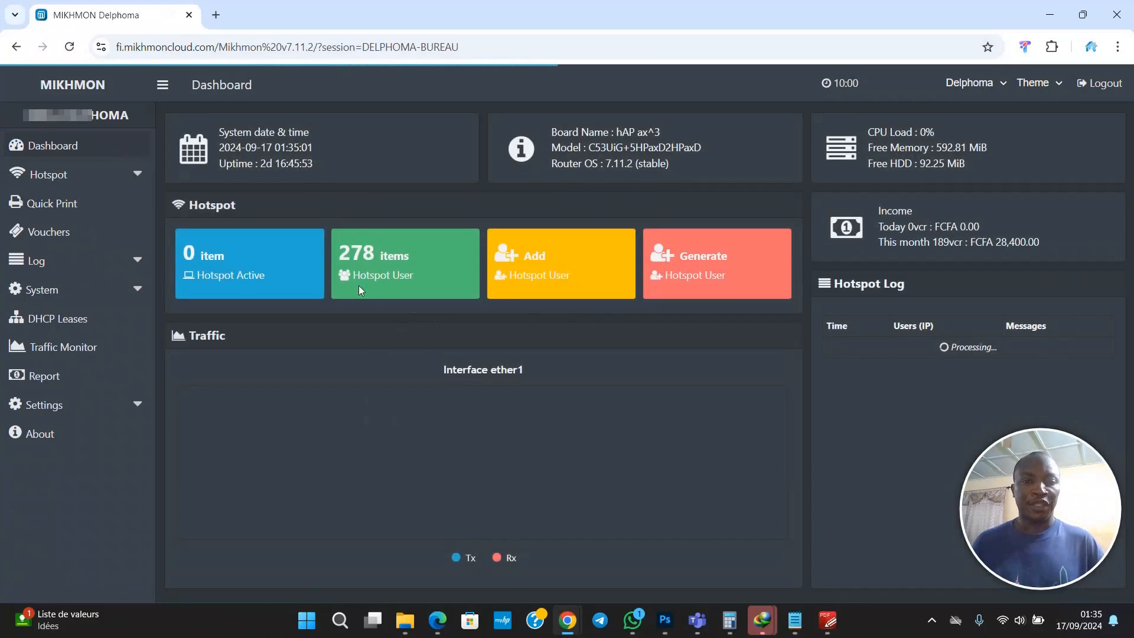
pyautogui.click(385, 273)
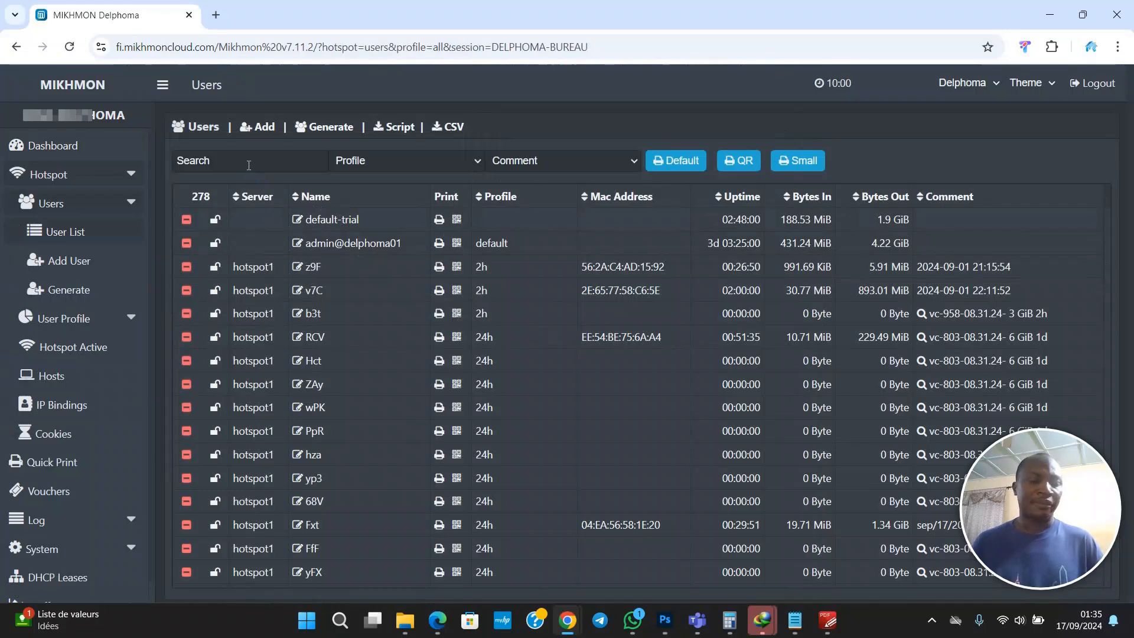
# Search the user list for the ticket fxt and check how much data it has downloaded
pyautogui.click(248, 166)
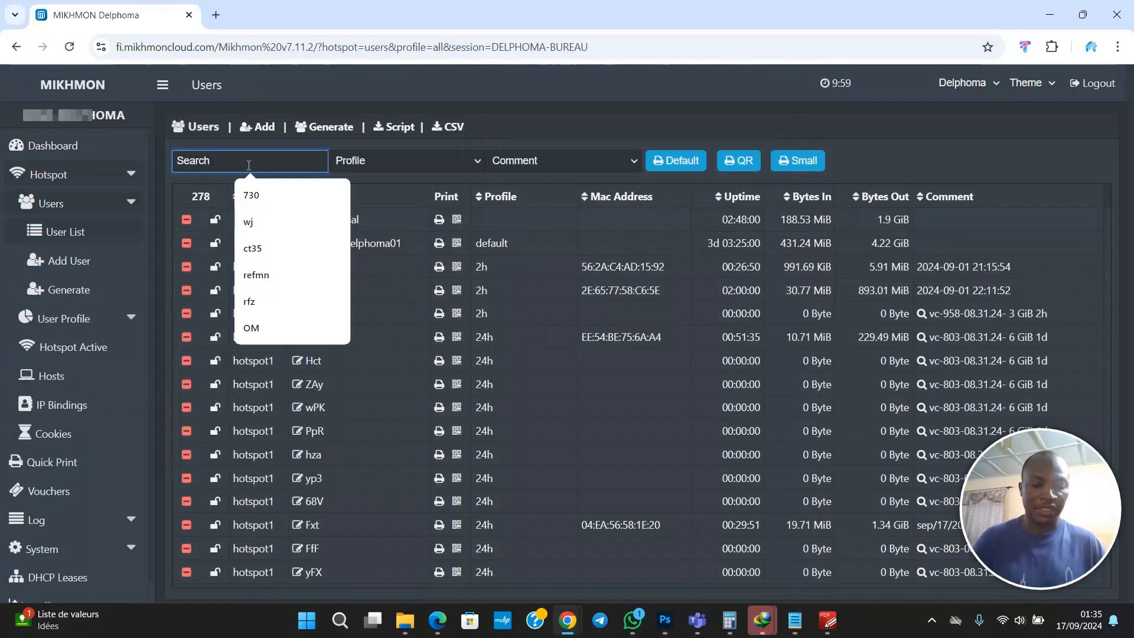
pyautogui.write('f')
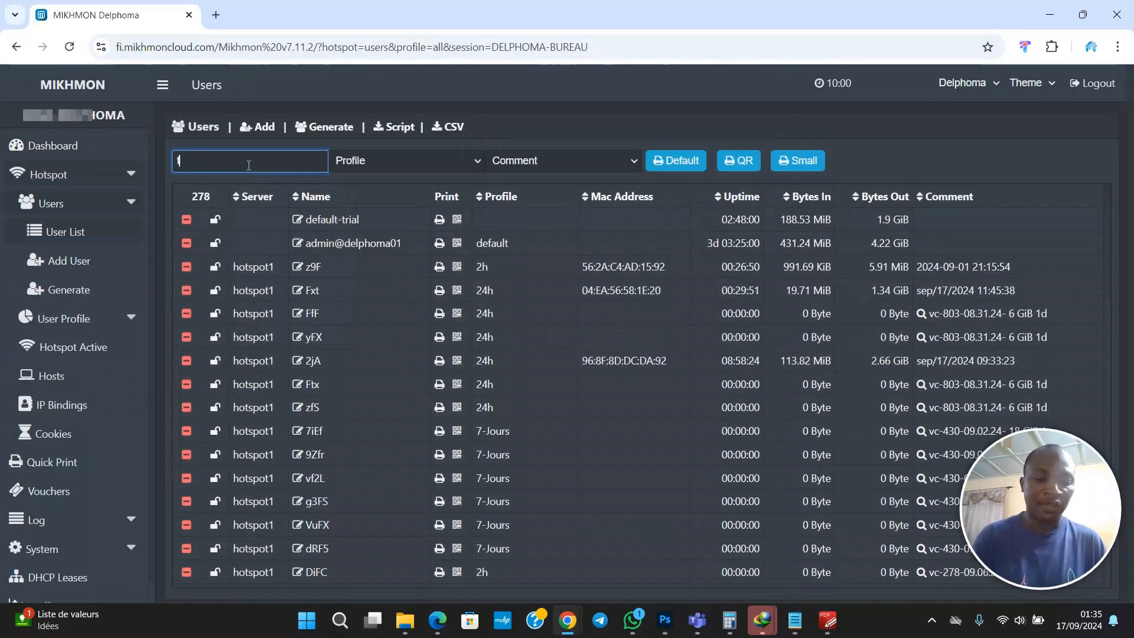
pyautogui.write('xt')
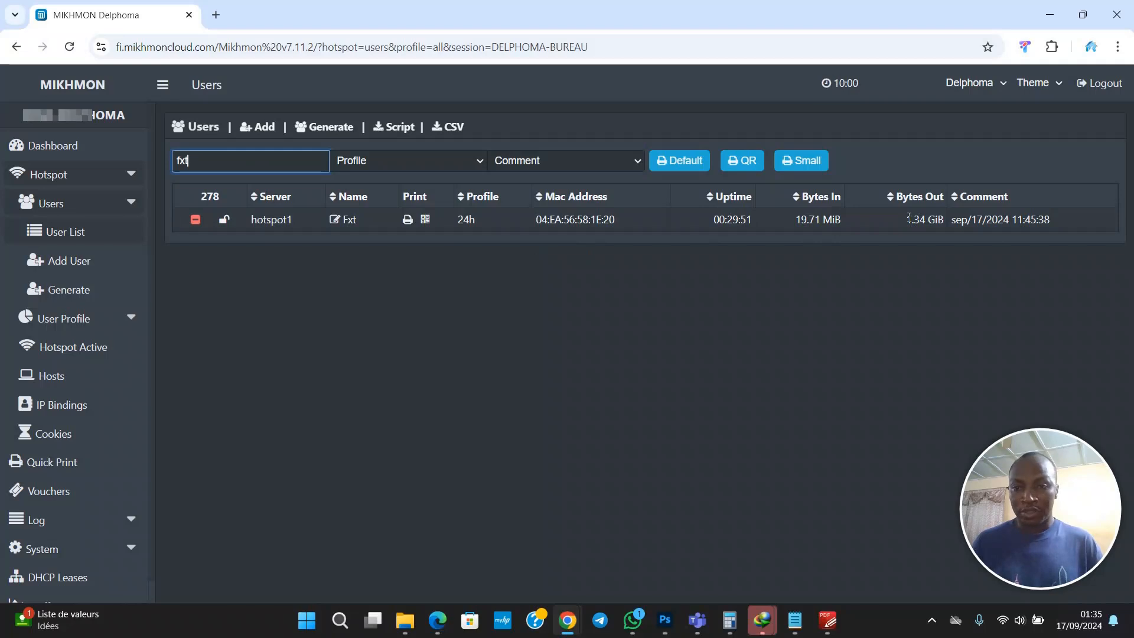
pyautogui.moveTo(909, 221); pyautogui.dragTo(928, 221)
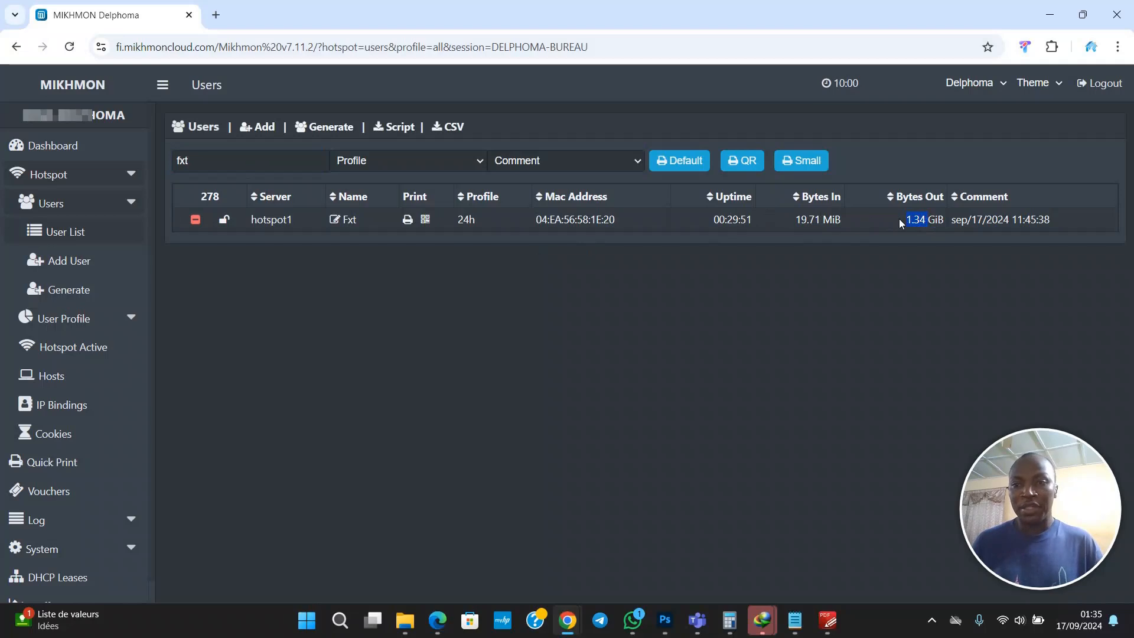
pyautogui.click(916, 223)
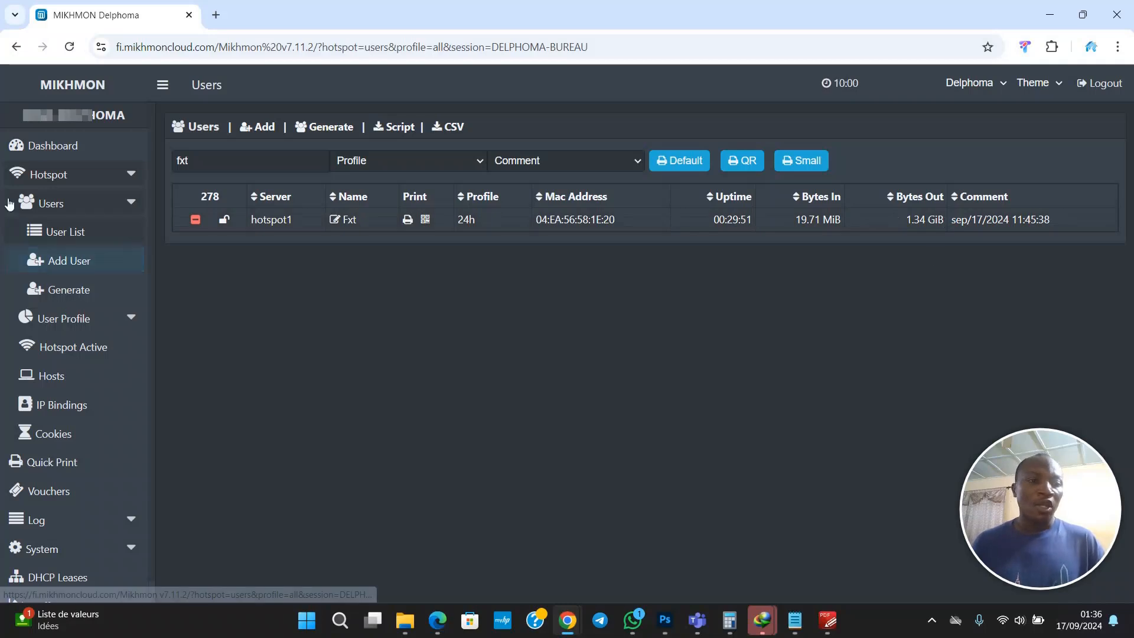
# Return to the dashboard and review today's income and the recent entries in the hotspot log
pyautogui.click(47, 145)
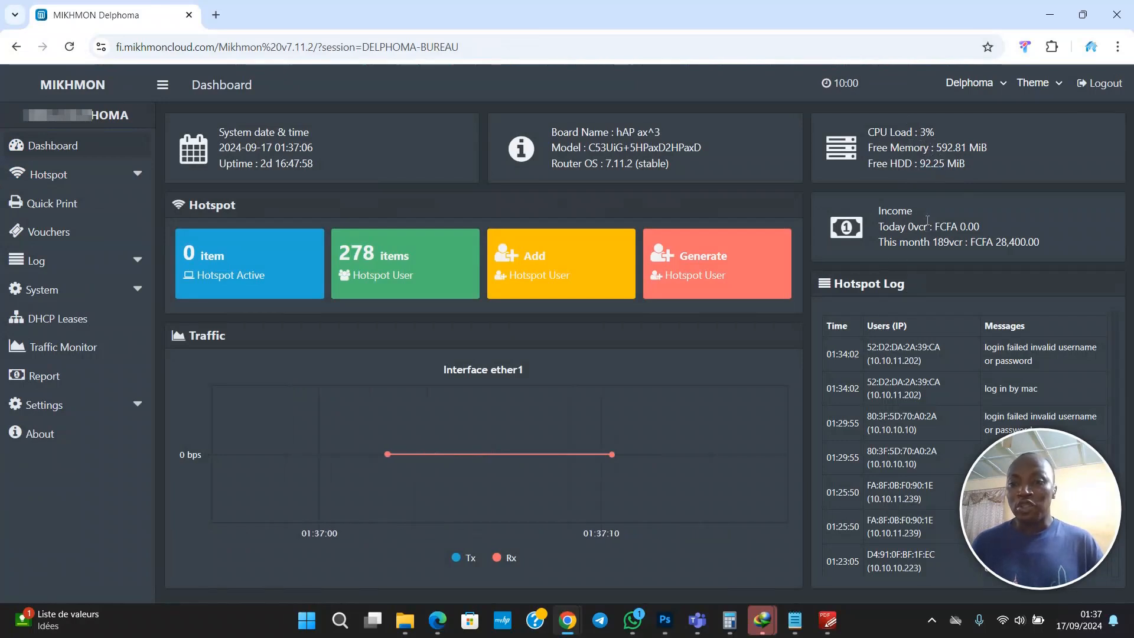
pyautogui.moveTo(933, 228); pyautogui.dragTo(988, 231)
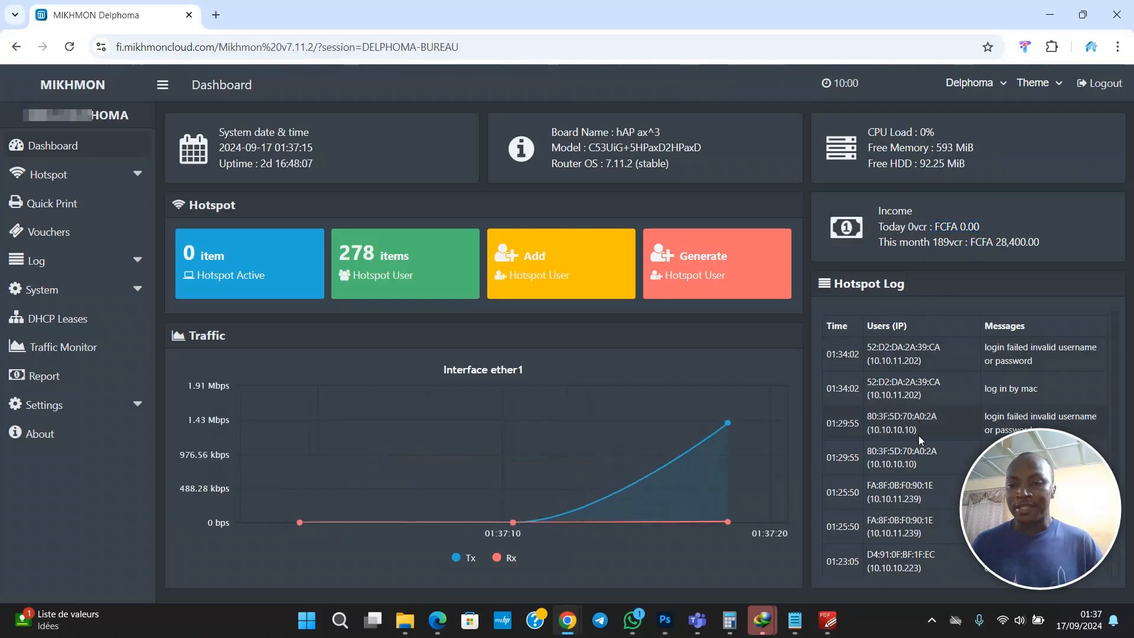
pyautogui.scroll(-2, 919, 443)
pyautogui.scroll(2, 914, 425)
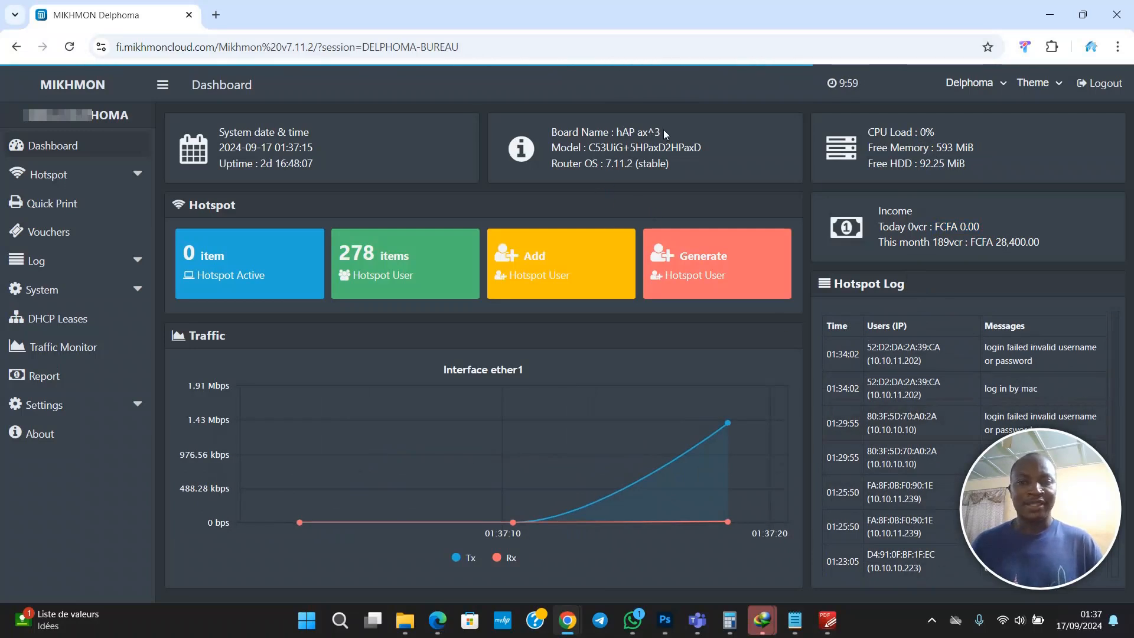
pyautogui.scroll(-2, 914, 366)
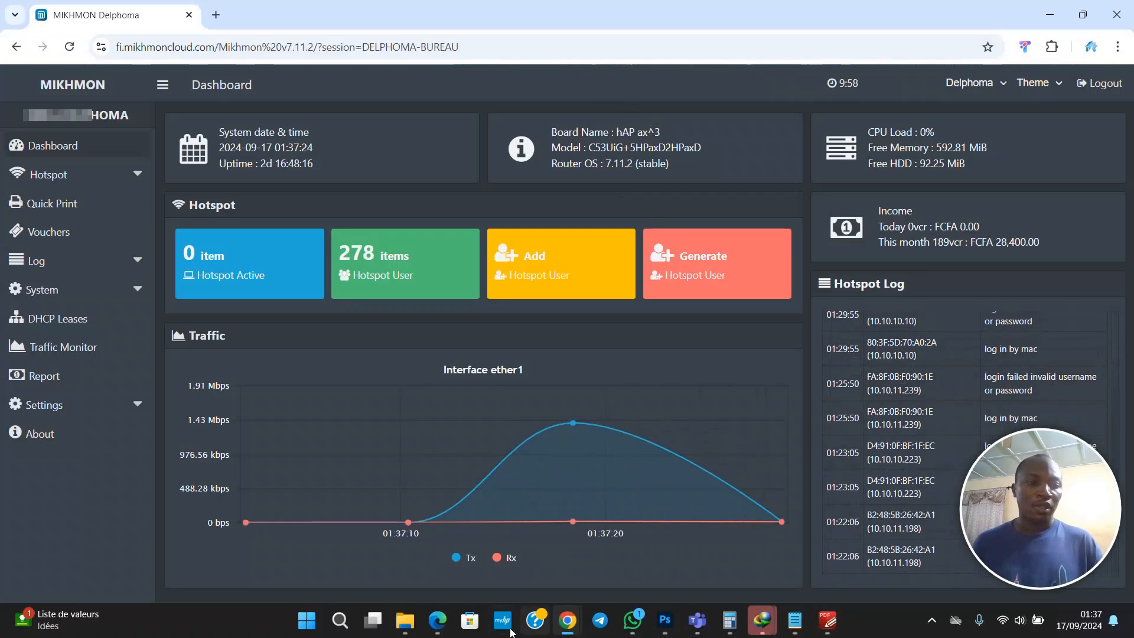
# Open the report page for the DELPHOMA-BUREAU session
pyautogui.click(79, 379)
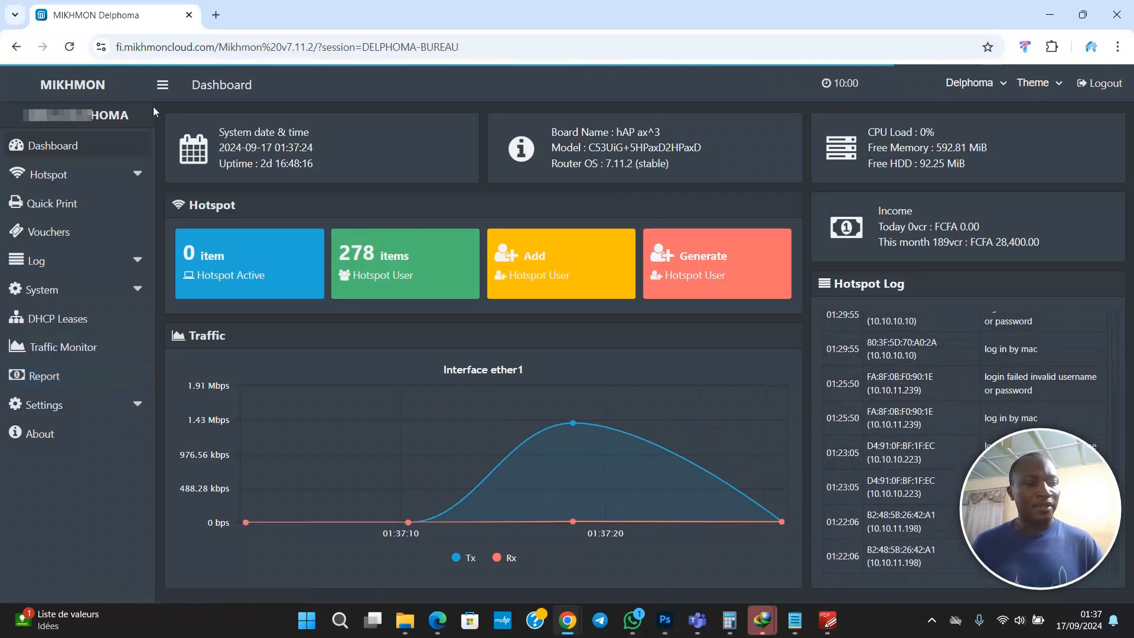